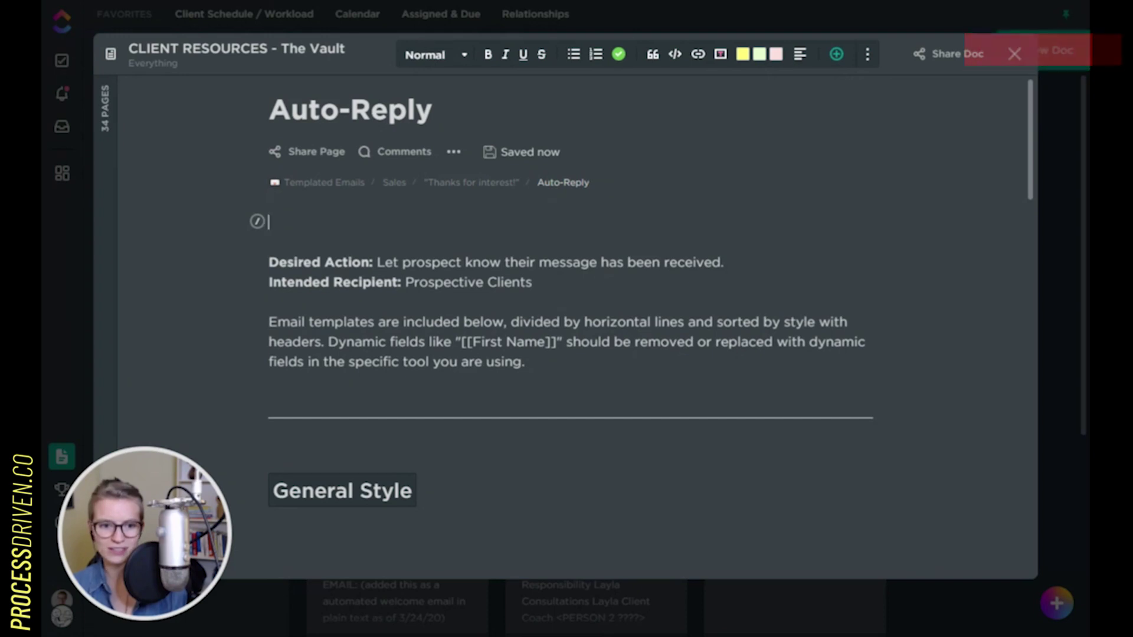
Underline the "Desired Action" label and remove the underline again.
{"action": "left_click_drag", "start_coordinate": [269, 261], "coordinate": [369, 262]}
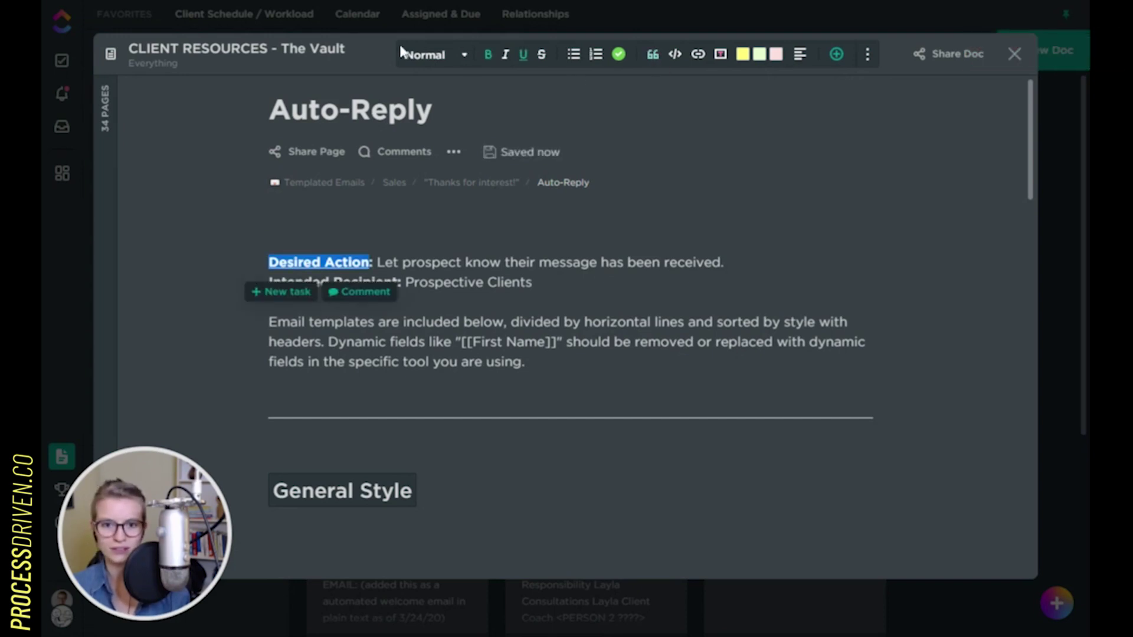
{"action": "left_click", "coordinate": [523, 54]}
Write the sample line "Like do things like this." above the Desired Action paragraph, with blank lines around it.
{"action": "left_click", "coordinate": [519, 220]}
{"action": "key", "text": "Return"}
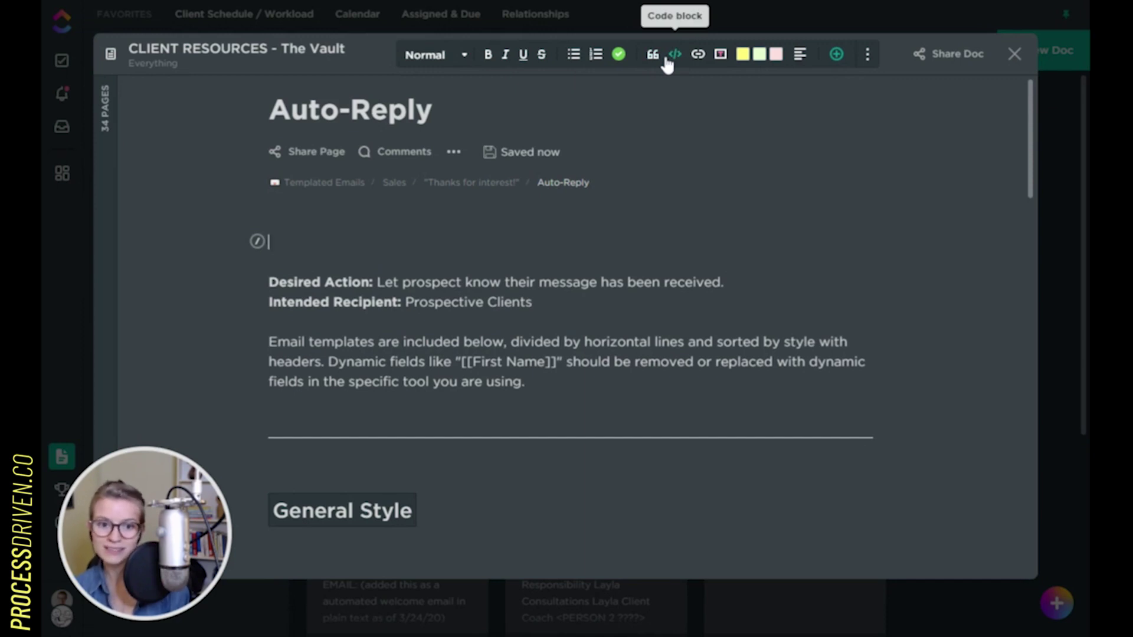
{"action": "type", "text": "Like"}
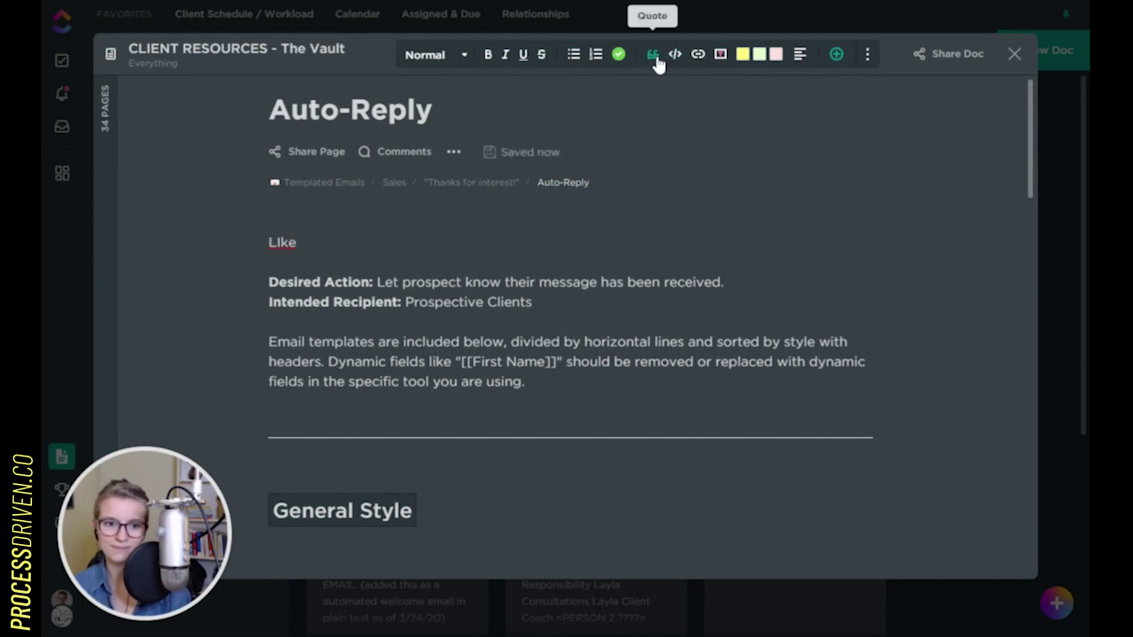
{"action": "key", "text": "BackSpace"}
{"action": "key", "text": "BackSpace"}
{"action": "key", "text": "BackSpace"}
{"action": "type", "text": "ike"}
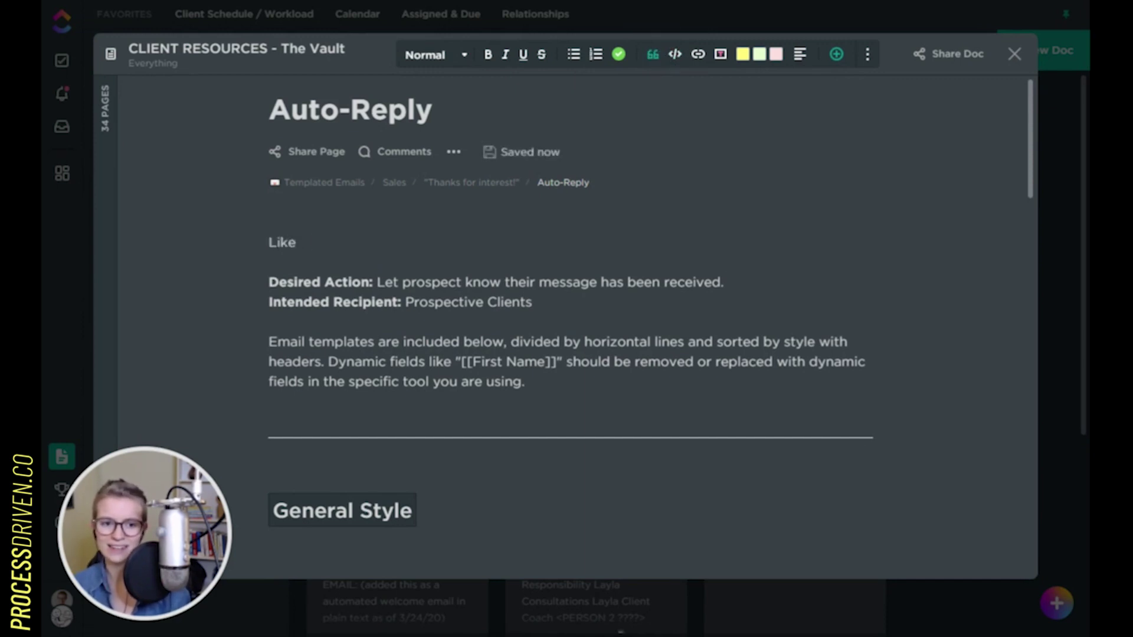
{"action": "type", "text": " do things like this."}
{"action": "key", "text": "Return"}
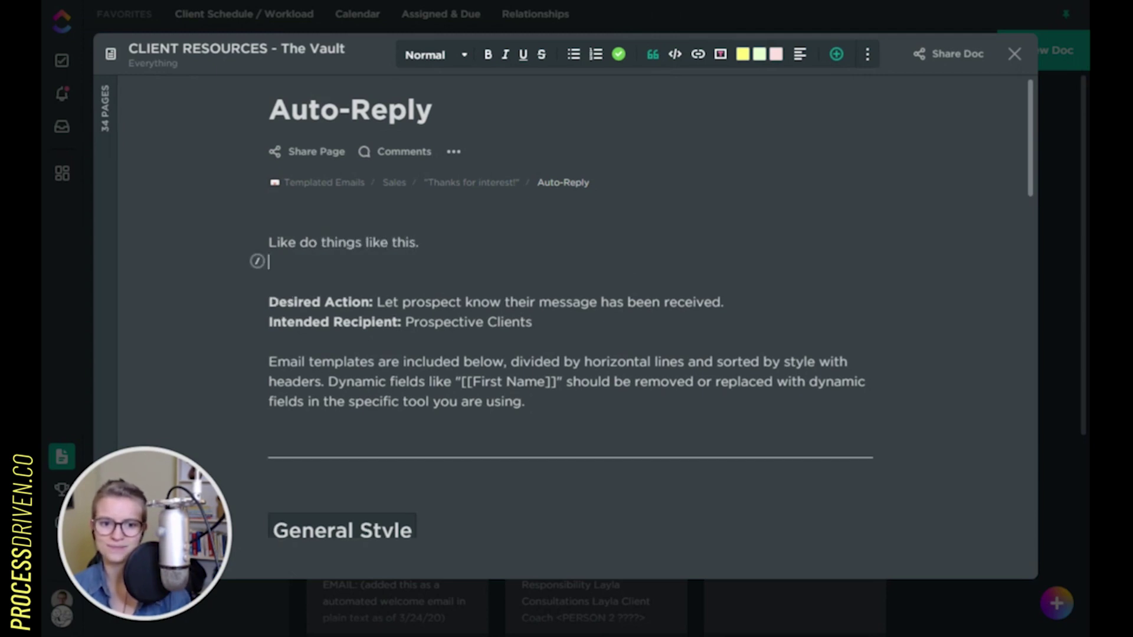
{"action": "key", "text": "Return"}
Highlight the sentence "Like do things like this." with a yellow background.
{"action": "left_click_drag", "start_coordinate": [418, 242], "coordinate": [268, 242]}
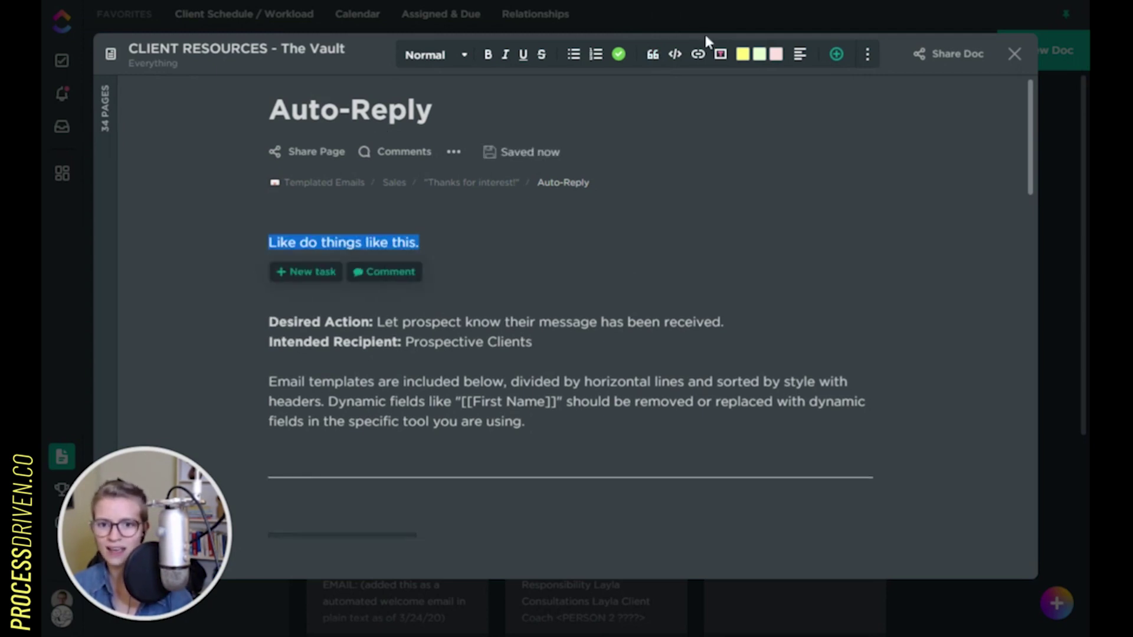
{"action": "left_click", "coordinate": [742, 54]}
{"action": "left_click", "coordinate": [433, 220]}
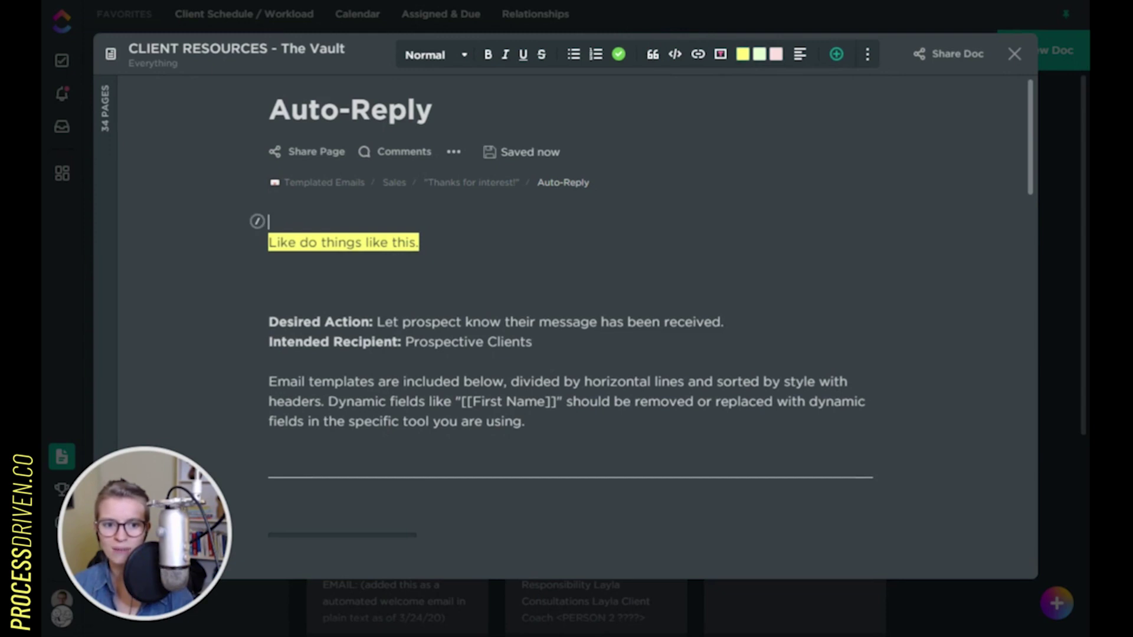
Add the text "then type something" with a red background, two lines below the yellow sentence, using a slash command.
{"action": "left_click", "coordinate": [271, 281]}
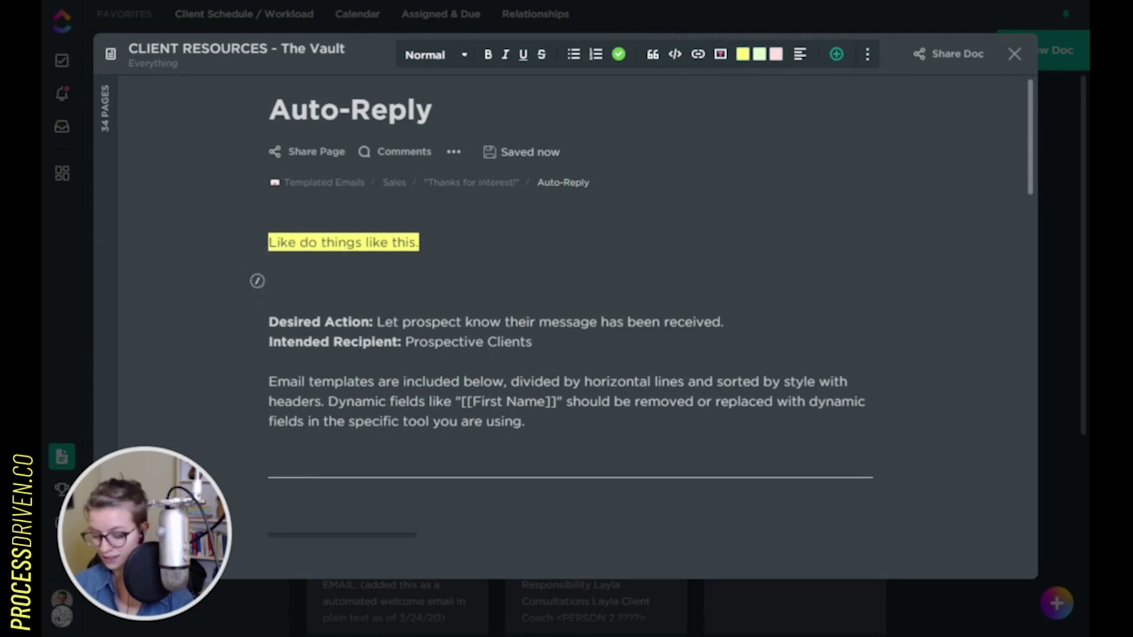
{"action": "type", "text": "/"}
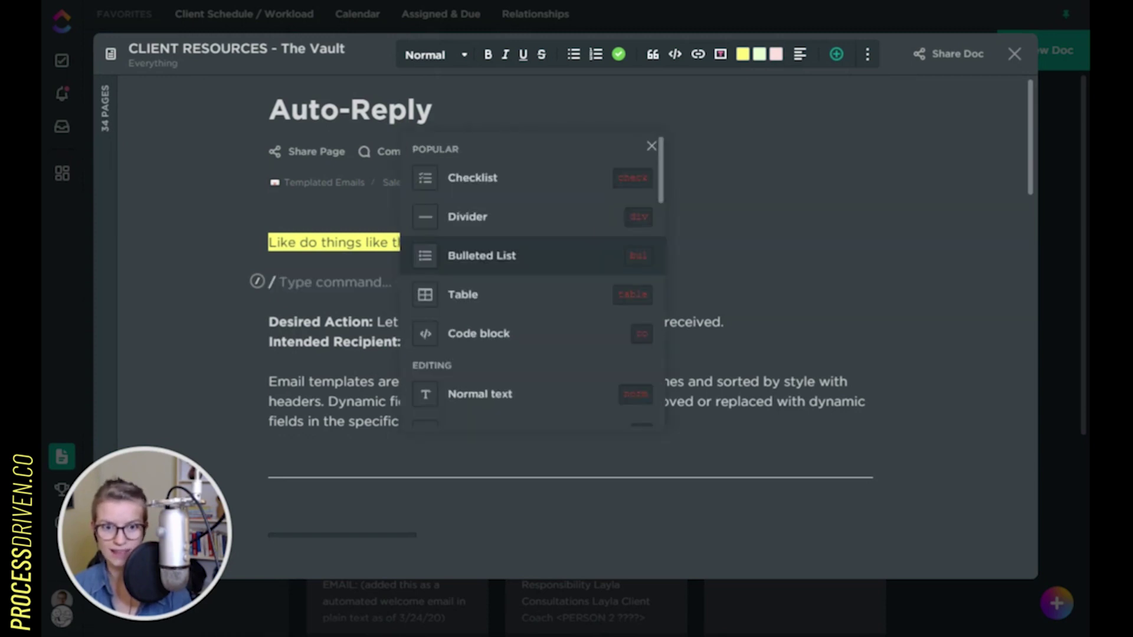
{"action": "left_click_drag", "start_coordinate": [659, 167], "coordinate": [665, 310]}
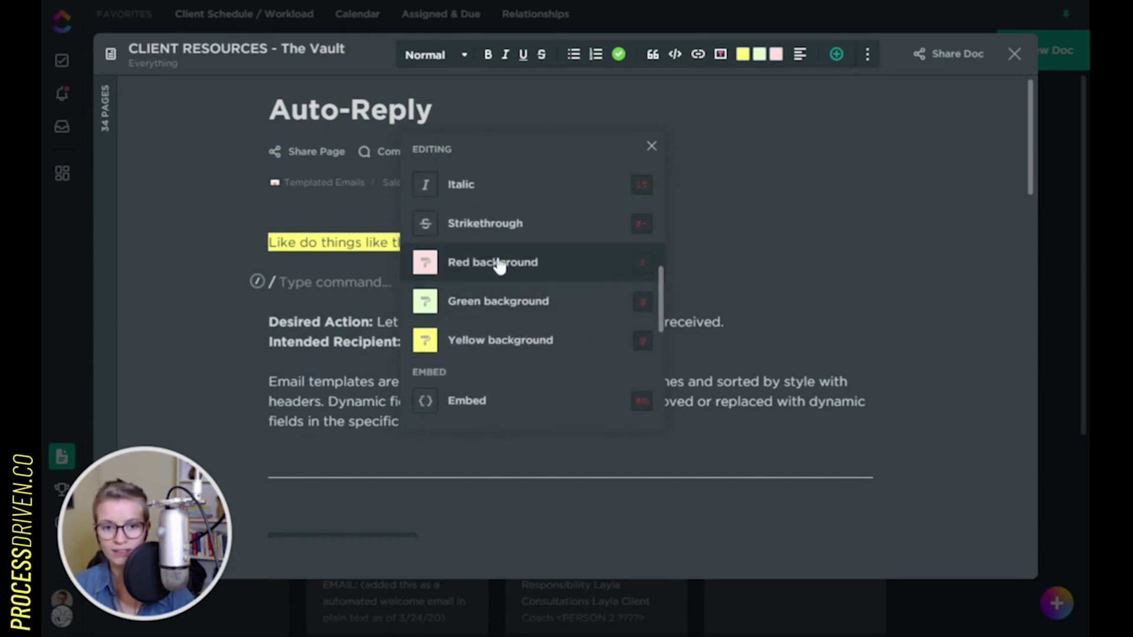
{"action": "type", "text": "r"}
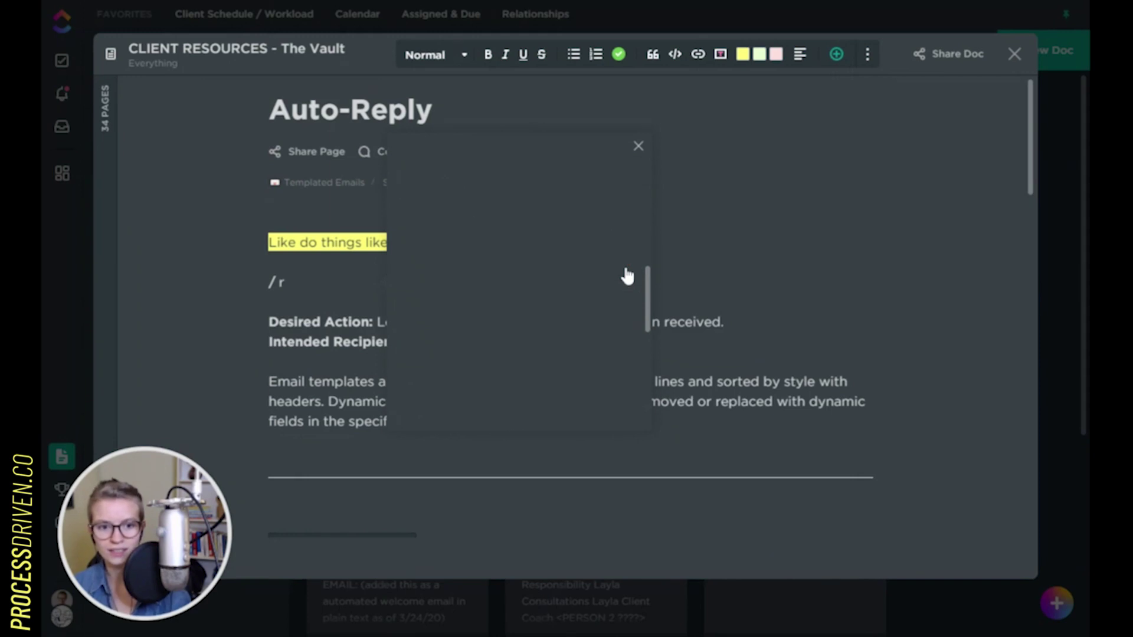
{"action": "key", "text": "Return"}
{"action": "type", "text": "th"}
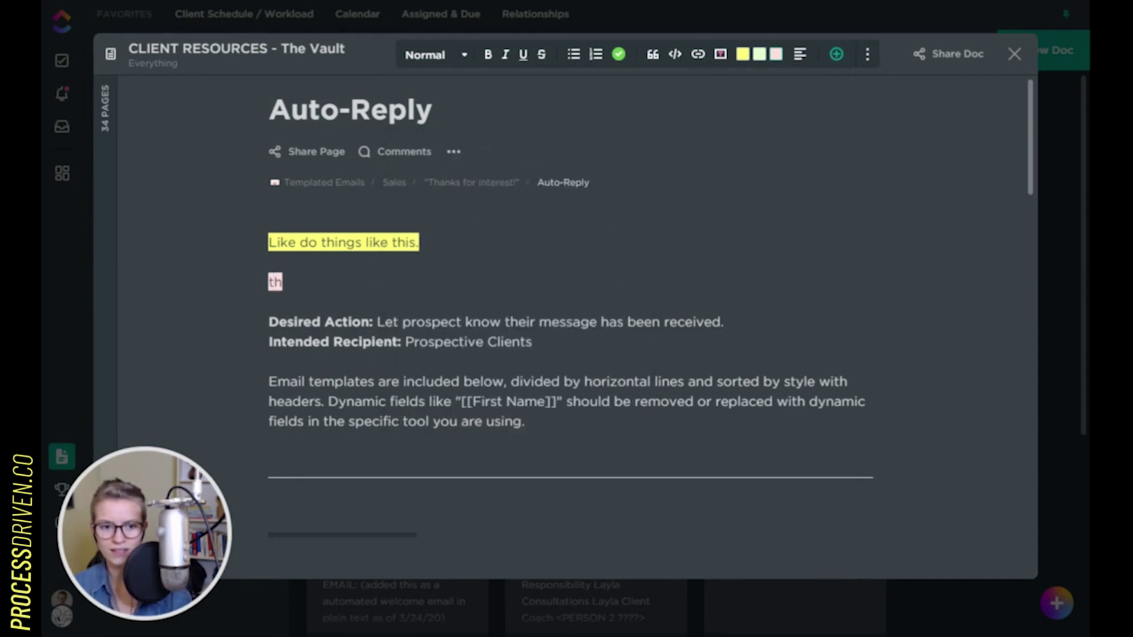
{"action": "type", "text": "en type something"}
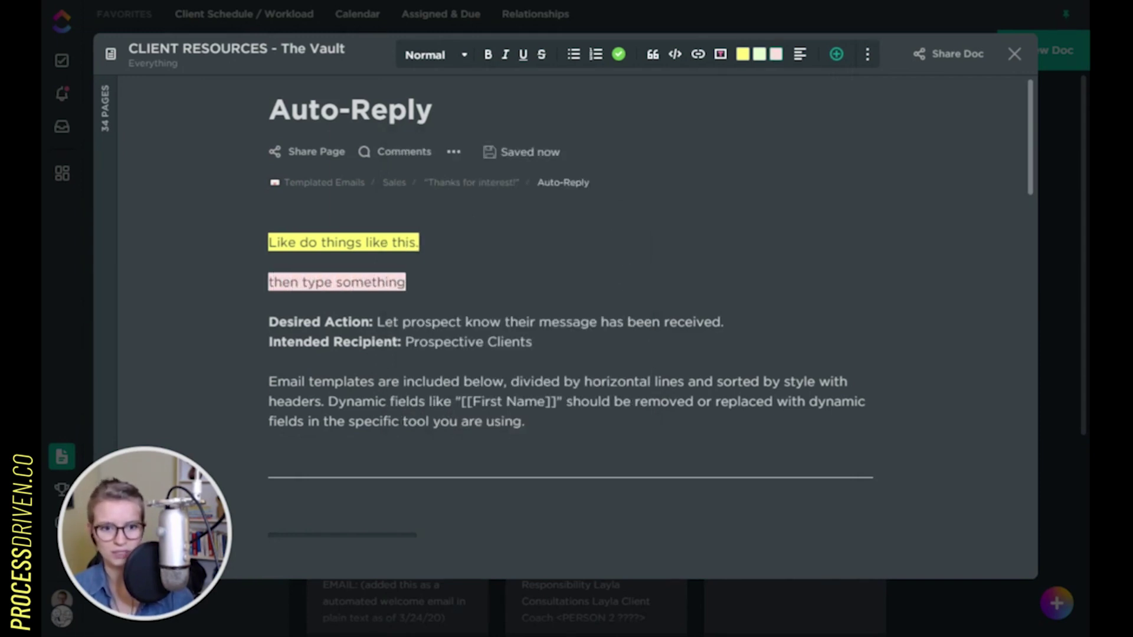
Delete both highlighted sample lines above the Desired Action paragraph.
{"action": "left_click_drag", "start_coordinate": [405, 282], "coordinate": [269, 239]}
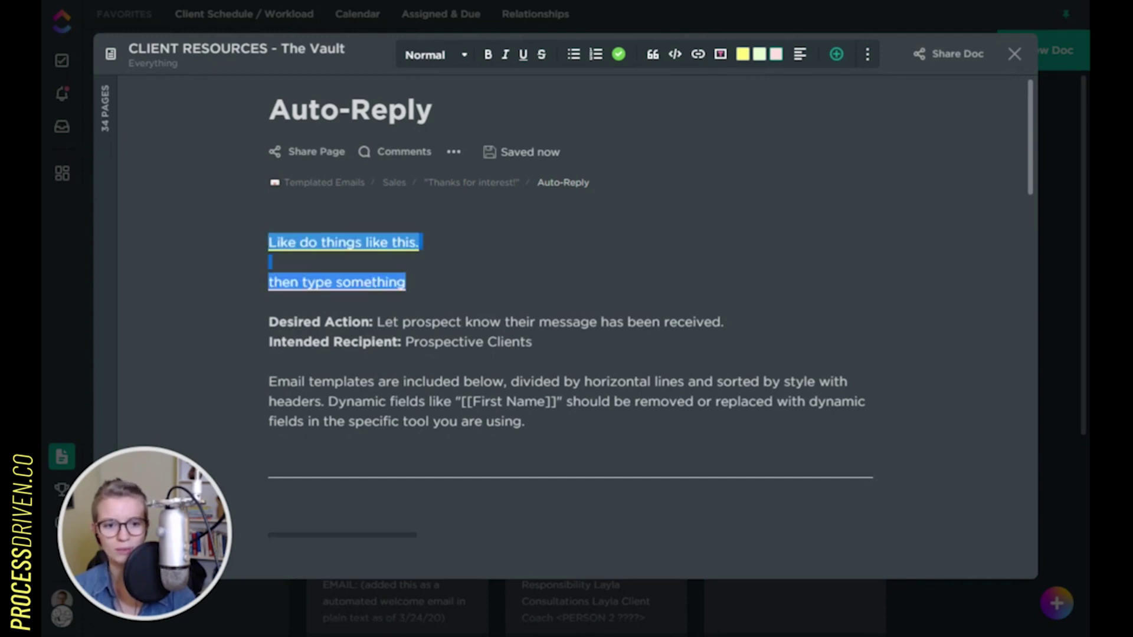
{"action": "key", "text": "BackSpace"}
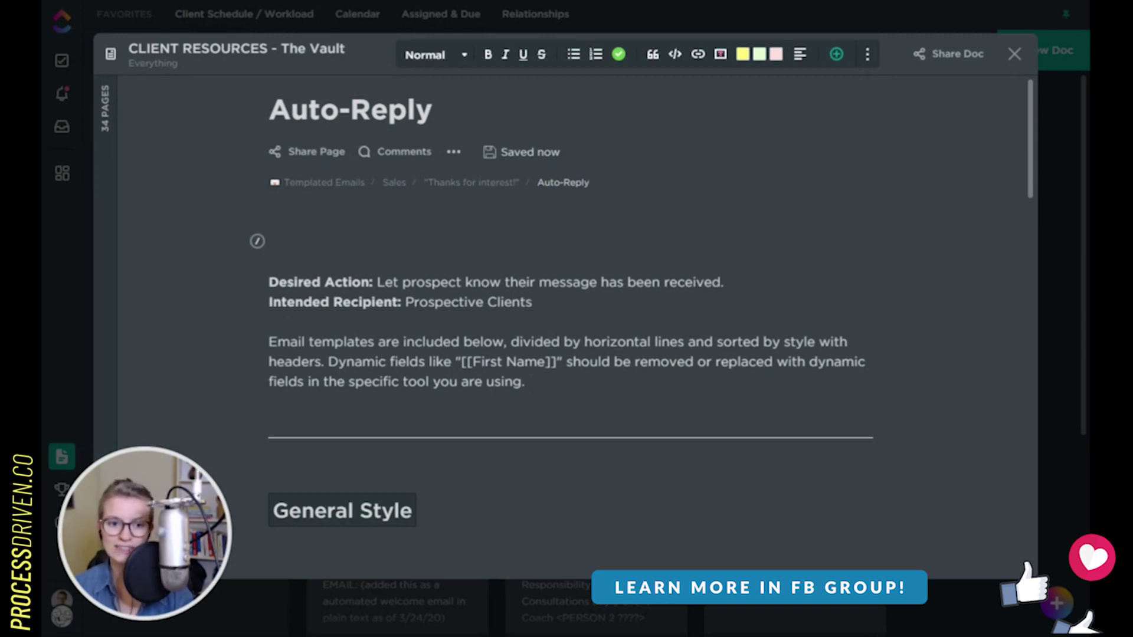
Insert a table of contents above the Desired Action paragraph with the /tc command and compare it with the page's headings.
{"action": "type", "text": "/tc"}
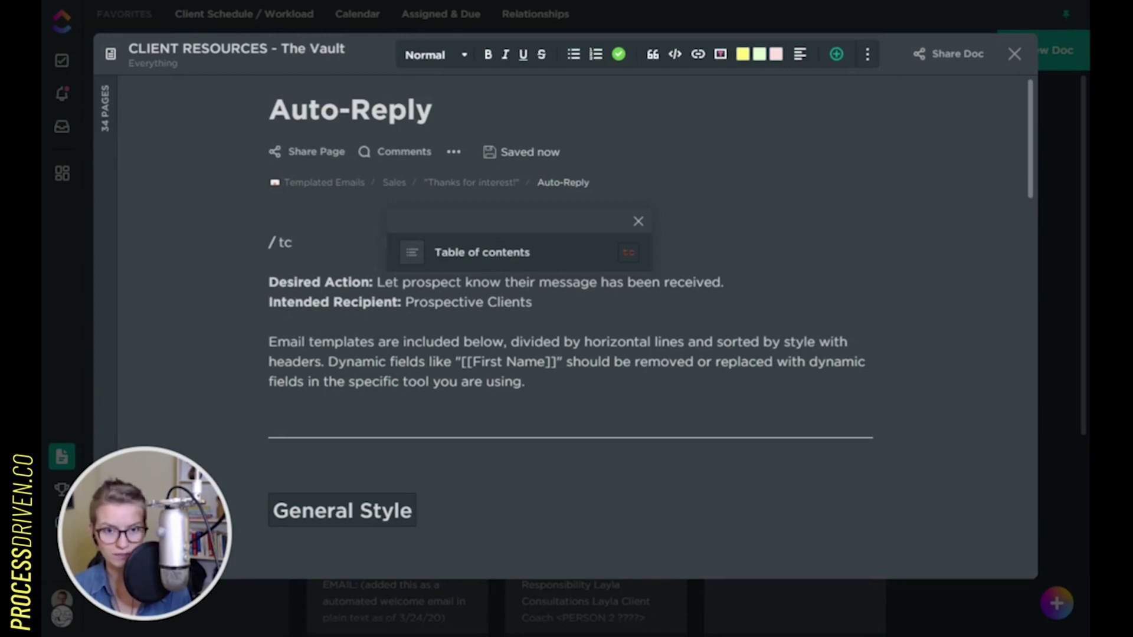
{"action": "key", "text": "Return"}
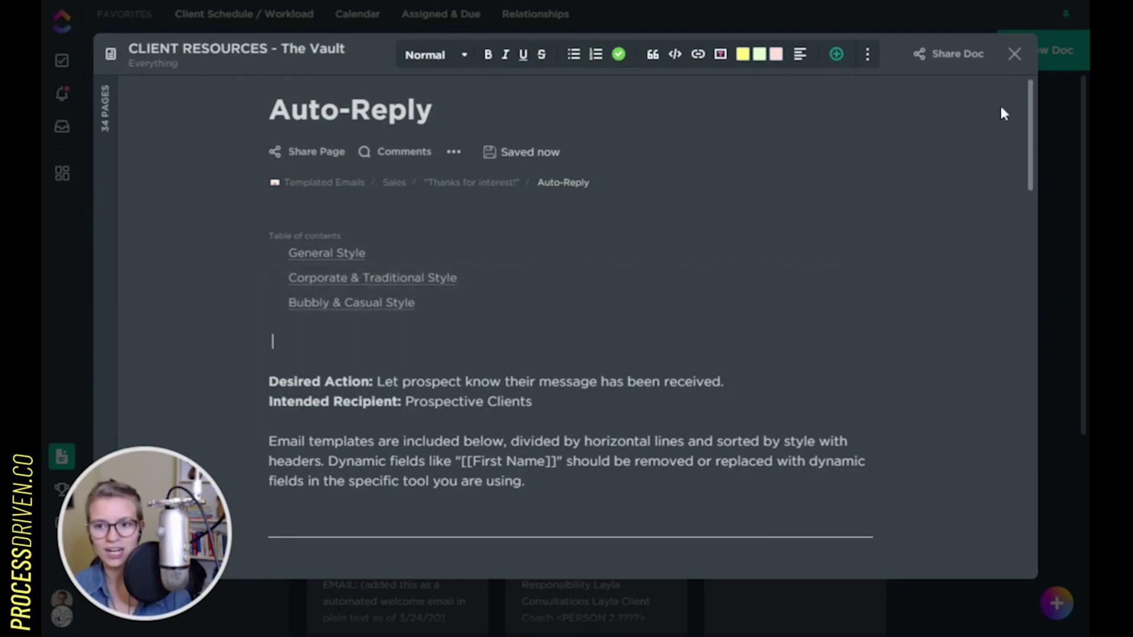
{"action": "scroll", "coordinate": [1008, 135], "scroll_direction": "down", "scroll_amount": 8}
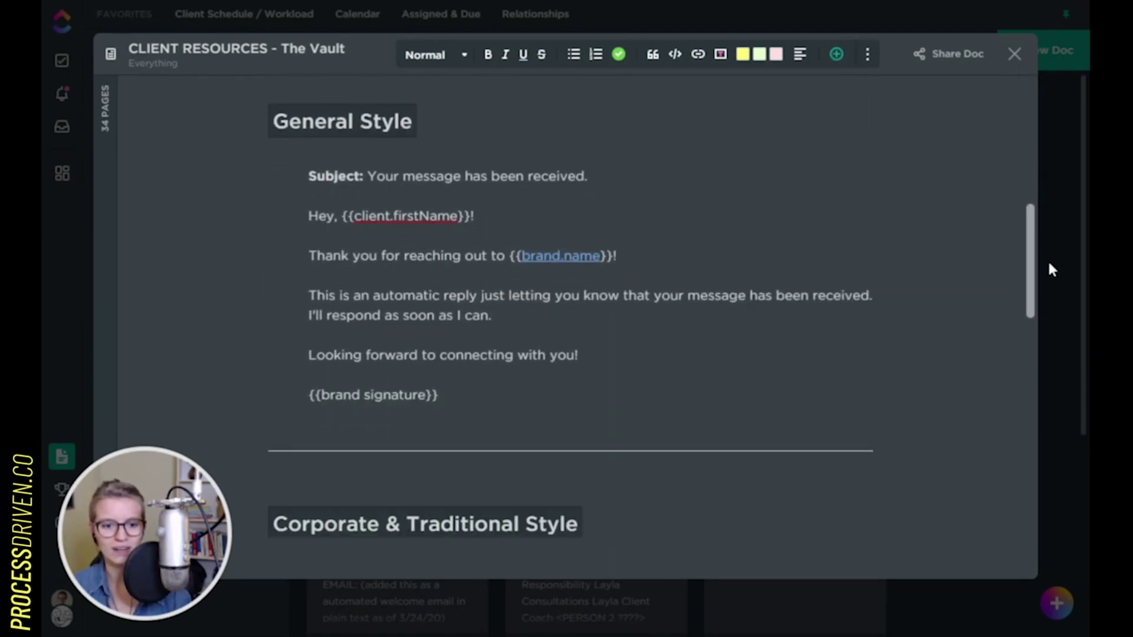
{"action": "scroll", "coordinate": [1038, 224], "scroll_direction": "up", "scroll_amount": 8}
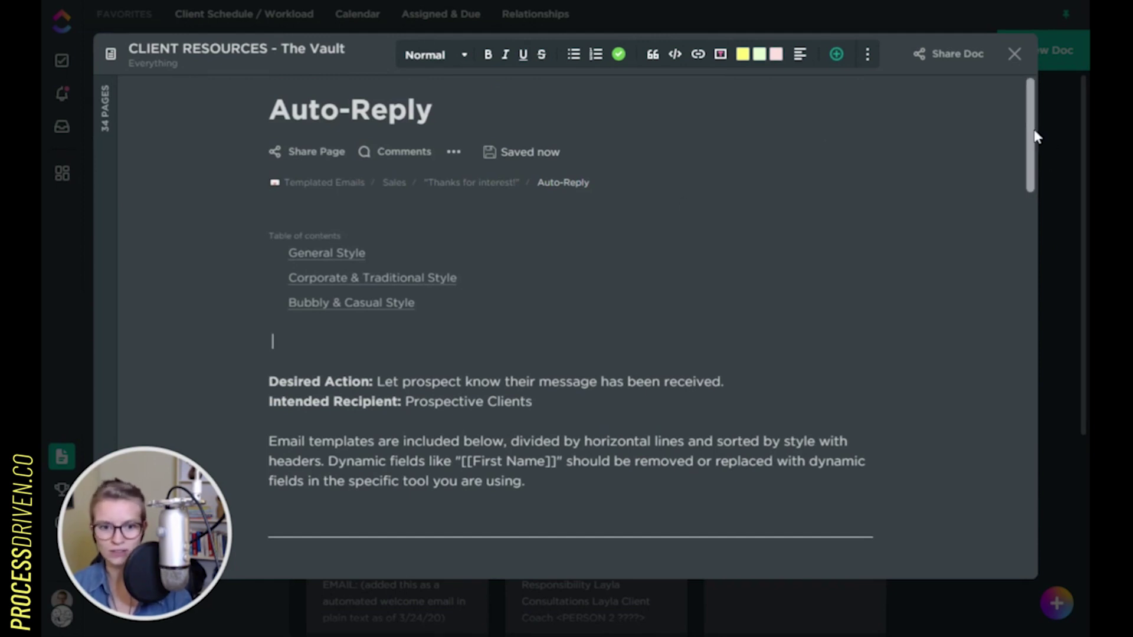
{"action": "scroll", "coordinate": [1036, 139], "scroll_direction": "down", "scroll_amount": 1}
{"action": "scroll", "coordinate": [1036, 139], "scroll_direction": "up", "scroll_amount": 1}
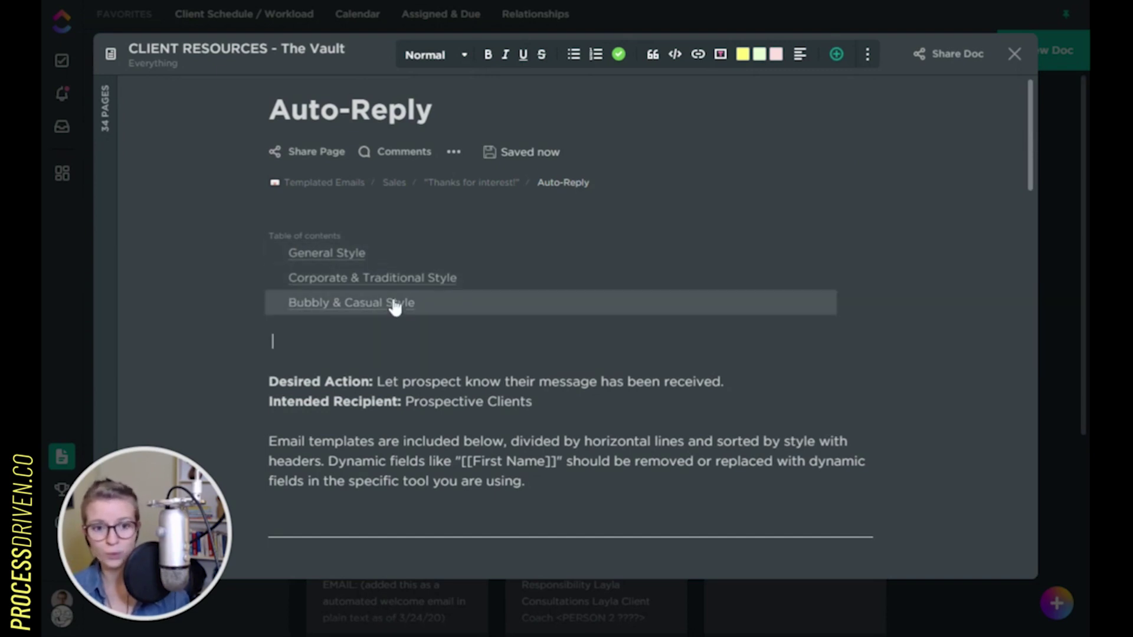
Check the General Style heading's format and add a Heading 1 line reading "Level 1" above it.
{"action": "left_click_drag", "start_coordinate": [1030, 159], "coordinate": [1031, 230]}
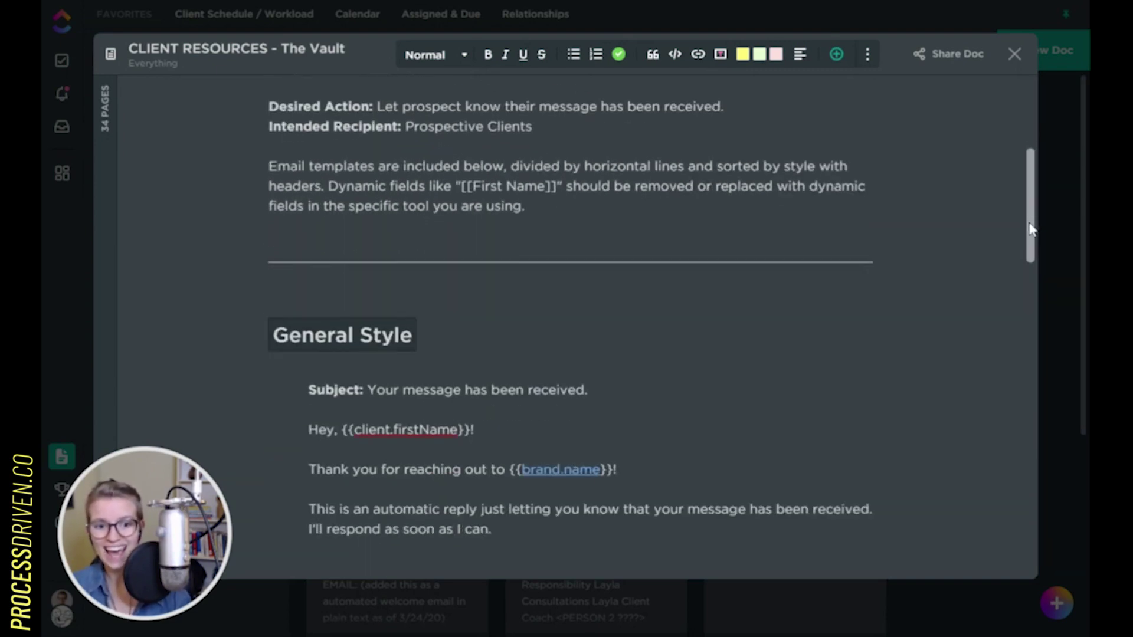
{"action": "left_click_drag", "start_coordinate": [412, 335], "coordinate": [273, 335]}
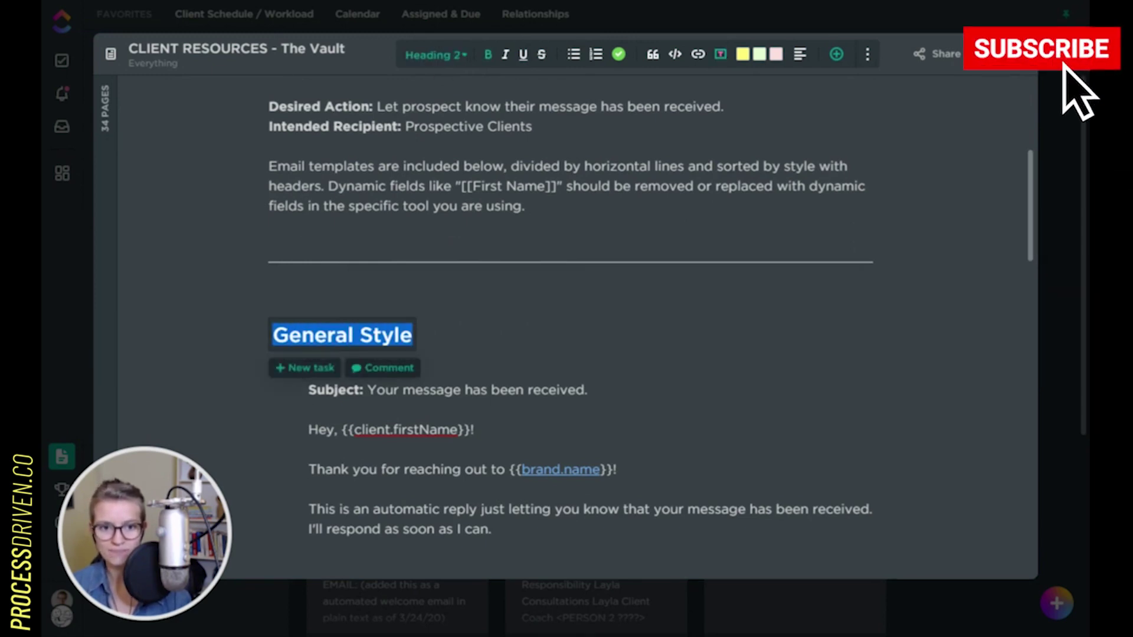
{"action": "left_click", "coordinate": [272, 335]}
{"action": "key", "text": "Return"}
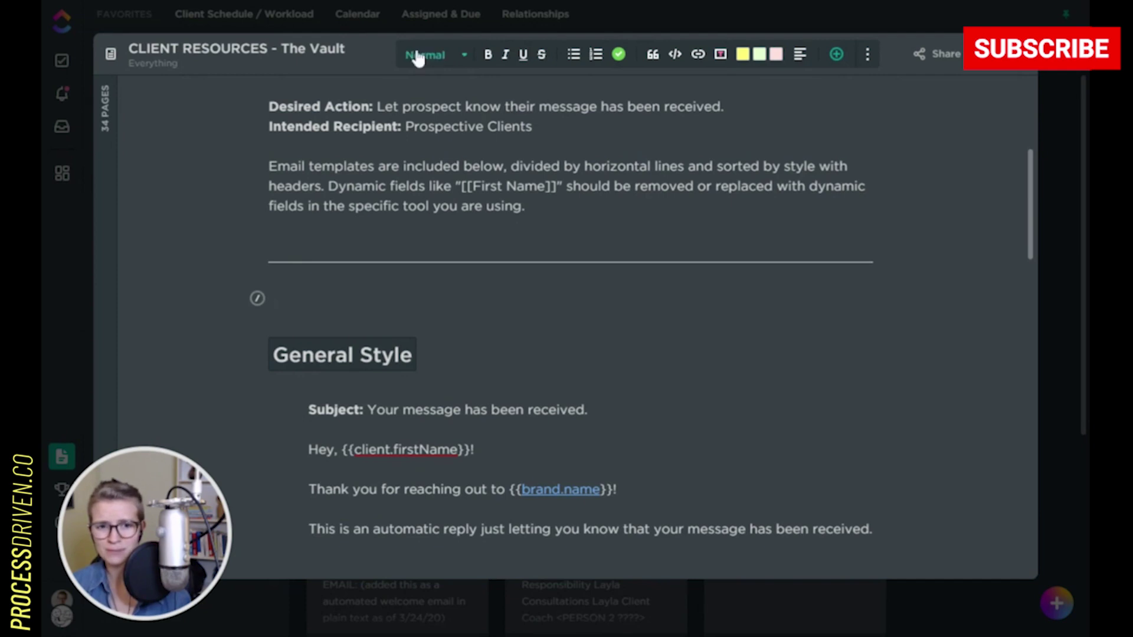
{"action": "left_click", "coordinate": [428, 55]}
{"action": "left_click", "coordinate": [428, 91]}
{"action": "type", "text": "Level 1"}
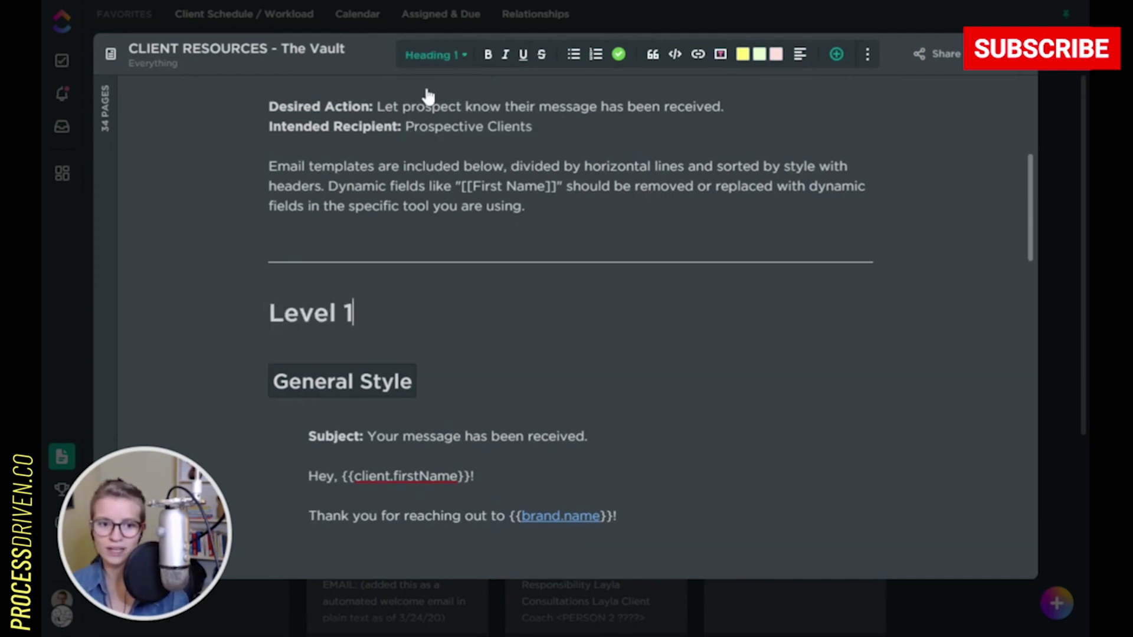
Add two lines reading "Level 2" and "Level 3" beneath the Level 1 heading.
{"action": "key", "text": "Return"}
{"action": "type", "text": "Level 2"}
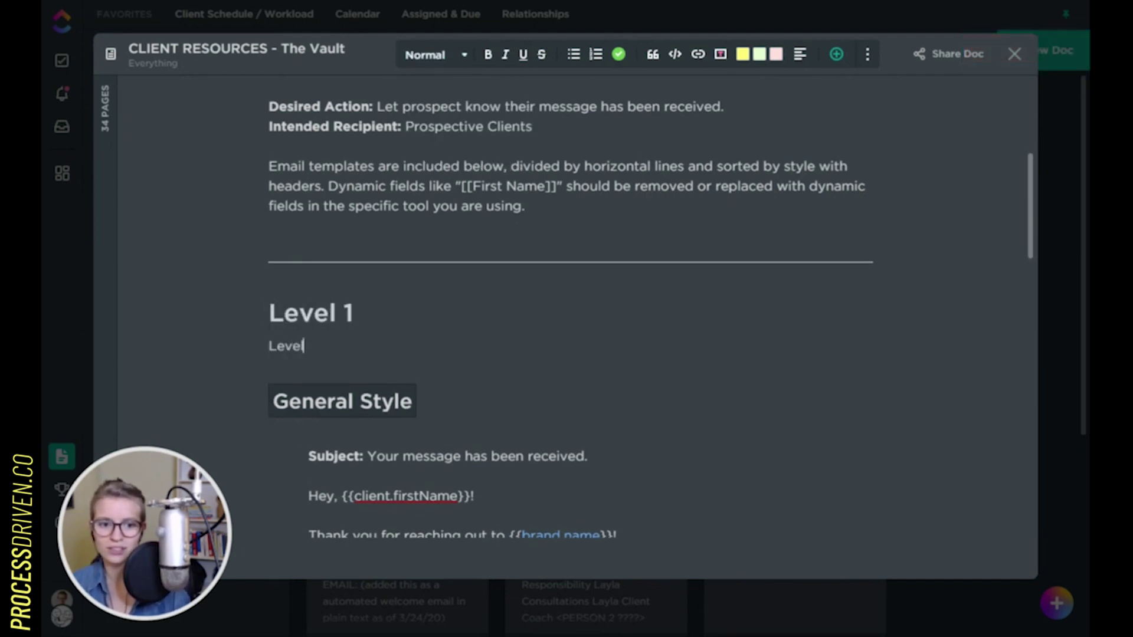
{"action": "key", "text": "Return"}
{"action": "type", "text": "Level 3"}
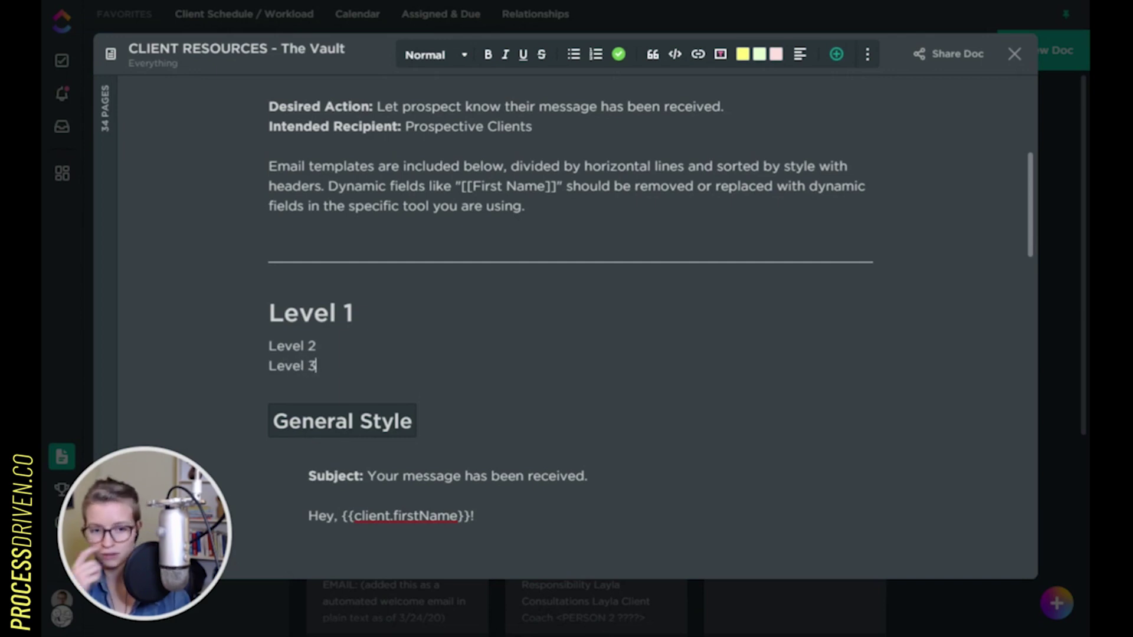
Format the Level 2 line as Heading 2 and the Level 3 line as Heading 3.
{"action": "left_click_drag", "start_coordinate": [316, 346], "coordinate": [269, 345]}
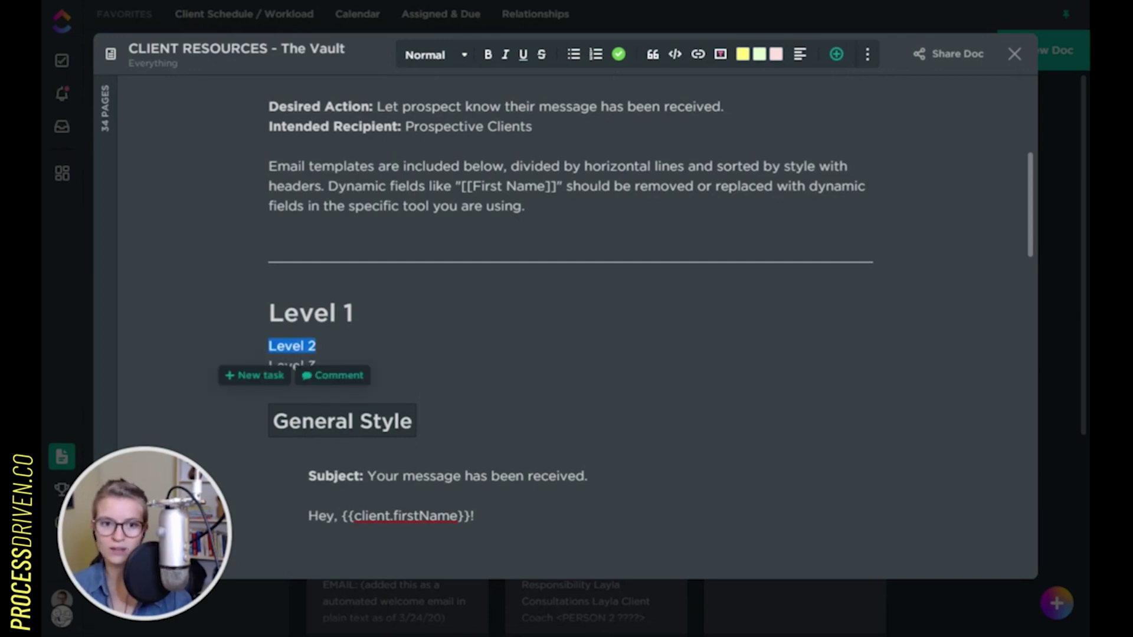
{"action": "left_click", "coordinate": [434, 55]}
{"action": "left_click", "coordinate": [449, 116]}
{"action": "left_click_drag", "start_coordinate": [317, 383], "coordinate": [269, 383]}
{"action": "left_click", "coordinate": [422, 55]}
{"action": "left_click", "coordinate": [426, 141]}
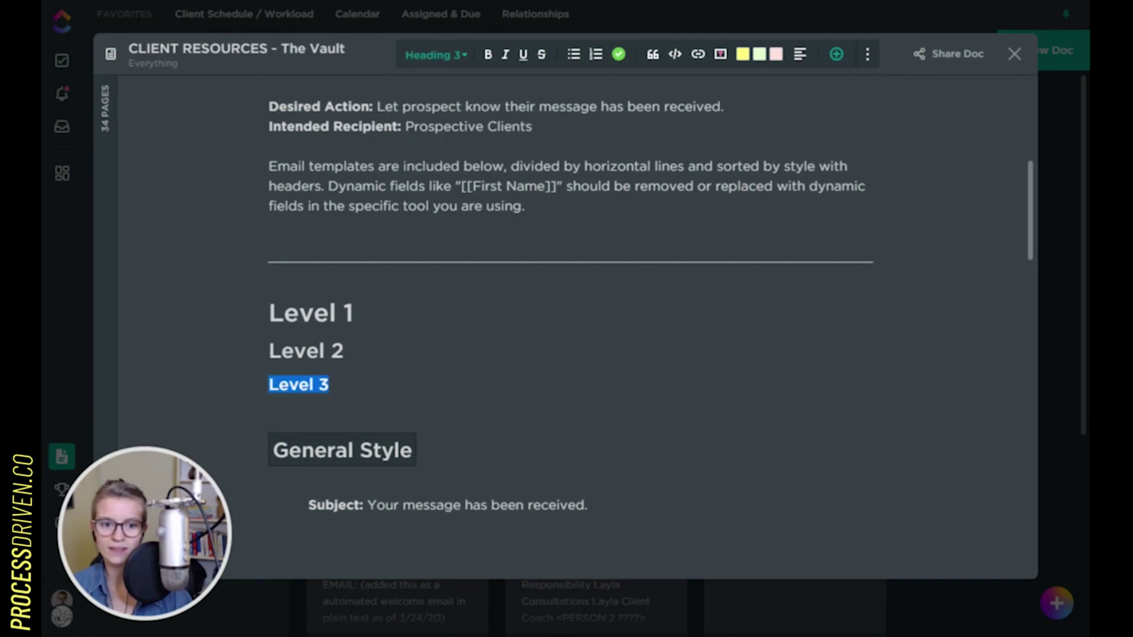
Add a second Heading 3 line reading "Level 3" below the first one, using the /h3 command.
{"action": "left_click", "coordinate": [269, 414]}
{"action": "type", "text": "/"}
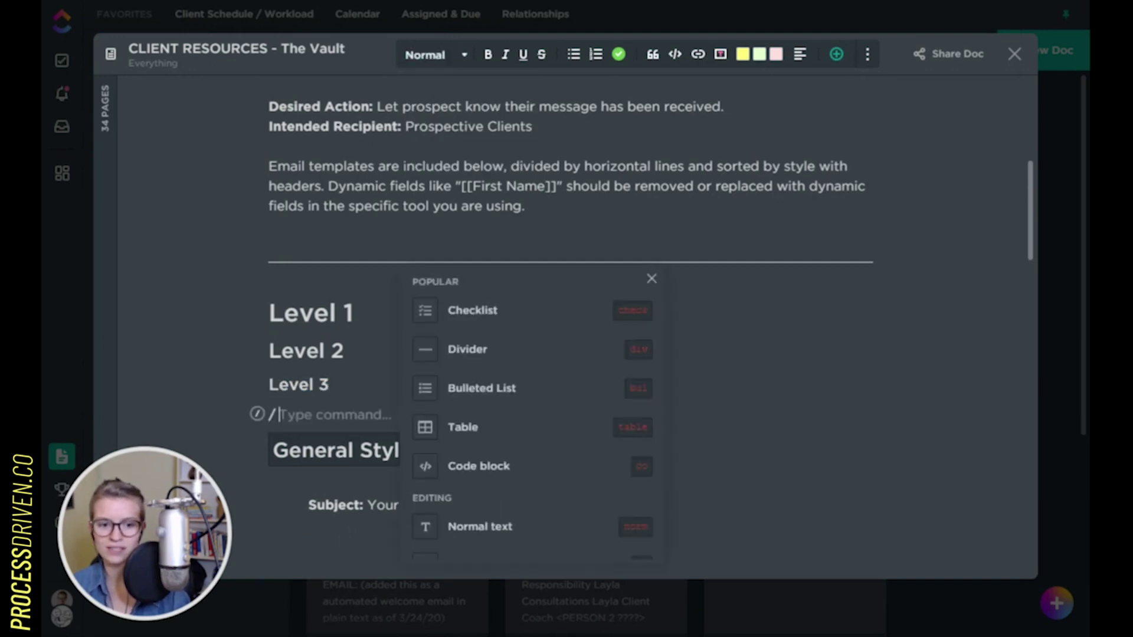
{"action": "type", "text": "h3"}
{"action": "key", "text": "Return"}
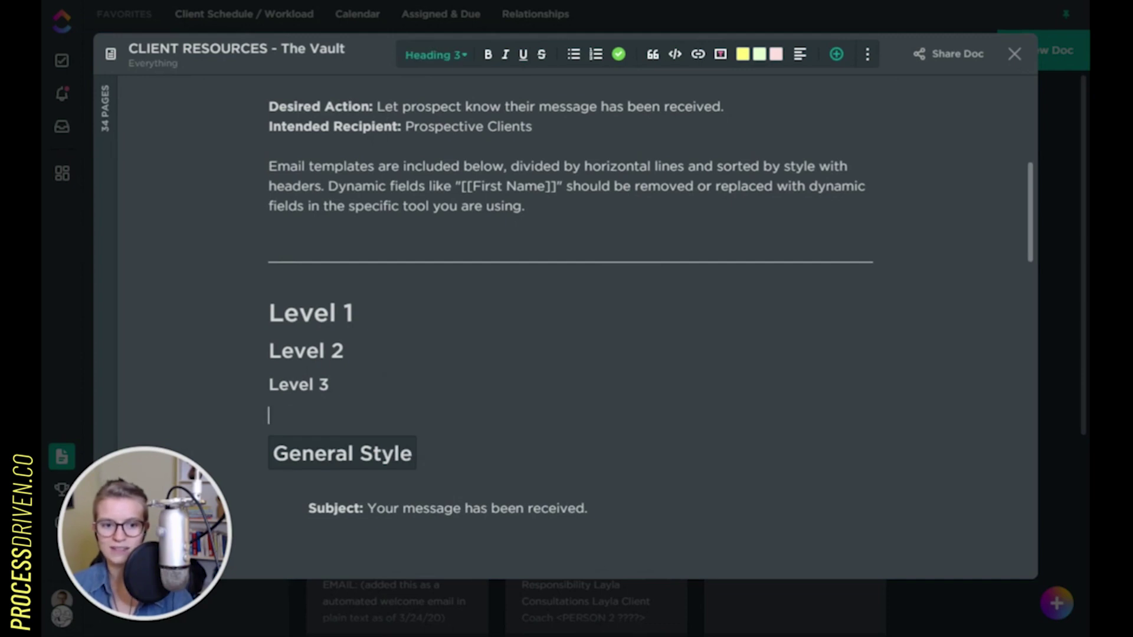
{"action": "type", "text": "Level 3"}
{"action": "key", "text": "Return"}
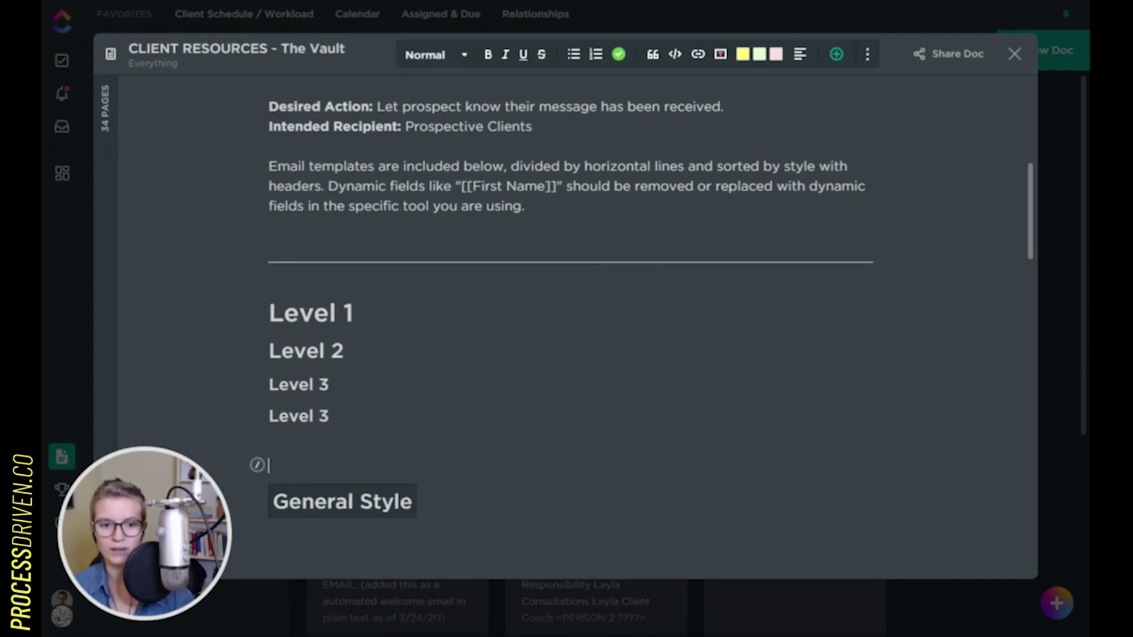
Jump to the sample headings from the table of contents, and delete all four plus the leftover blank line above General Style.
{"action": "scroll", "coordinate": [394, 377], "scroll_direction": "up", "scroll_amount": 6}
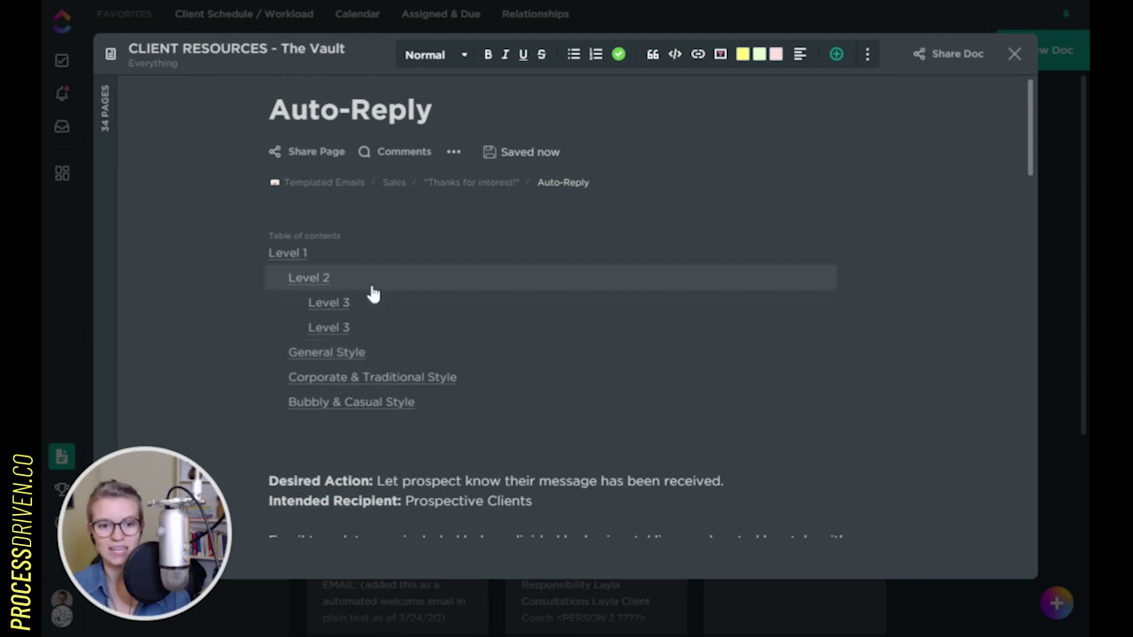
{"action": "left_click", "coordinate": [354, 328]}
{"action": "key", "text": "shift+Up"}
{"action": "key", "text": "shift+Up"}
{"action": "key", "text": "shift+Up"}
{"action": "key", "text": "shift+Up"}
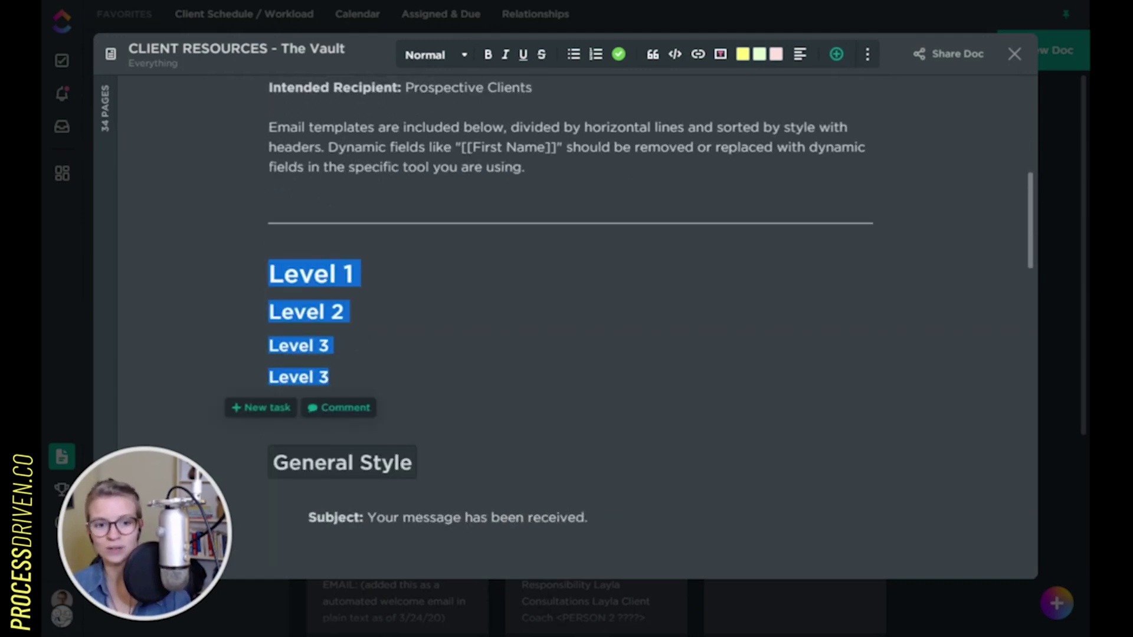
{"action": "key", "text": "BackSpace"}
{"action": "scroll", "coordinate": [374, 296], "scroll_direction": "up", "scroll_amount": 5}
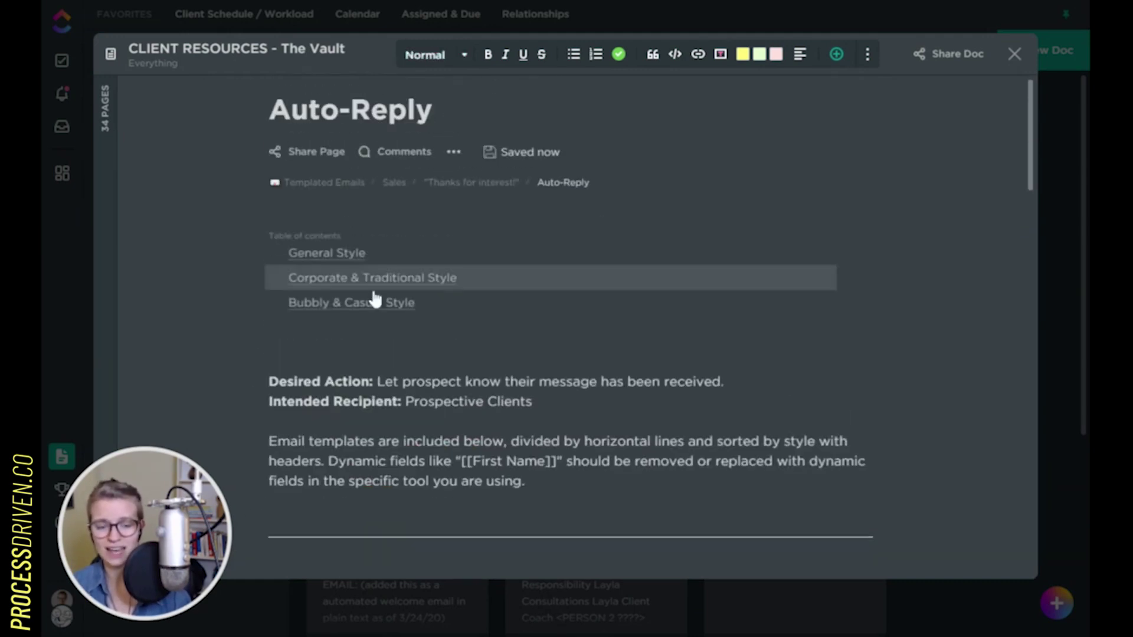
{"action": "scroll", "coordinate": [374, 295], "scroll_direction": "down", "scroll_amount": 7}
{"action": "key", "text": "BackSpace"}
{"action": "scroll", "coordinate": [586, 302], "scroll_direction": "down", "scroll_amount": 15}
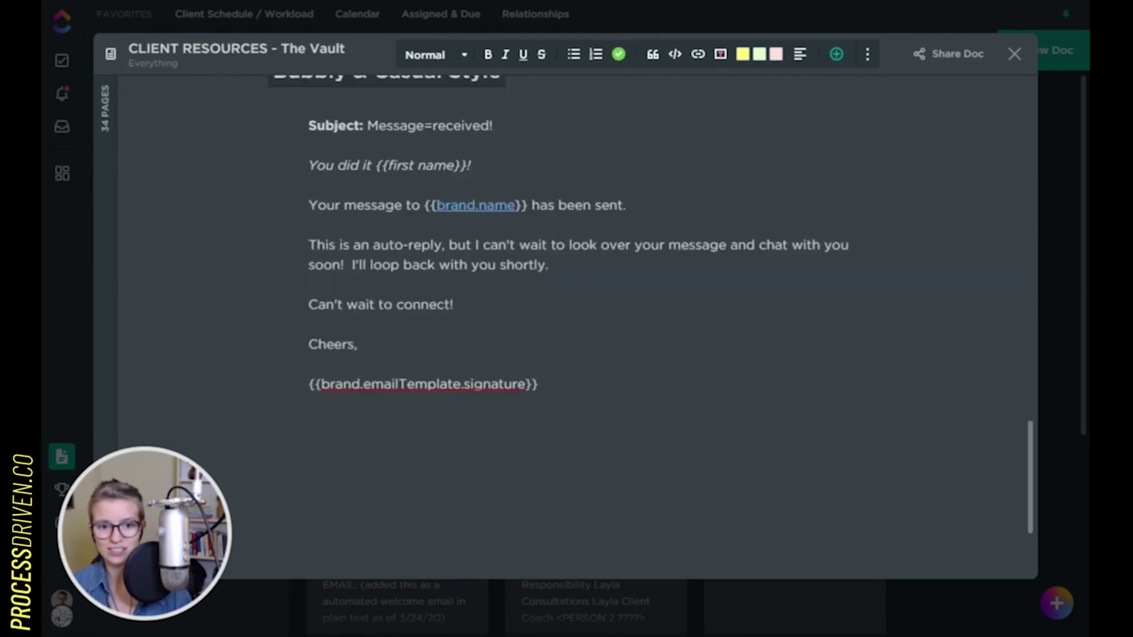
Jump to the Bubbly & Casual Style section from the table of contents, and return to the start of the page.
{"action": "scroll", "coordinate": [586, 302], "scroll_direction": "up", "scroll_amount": 20}
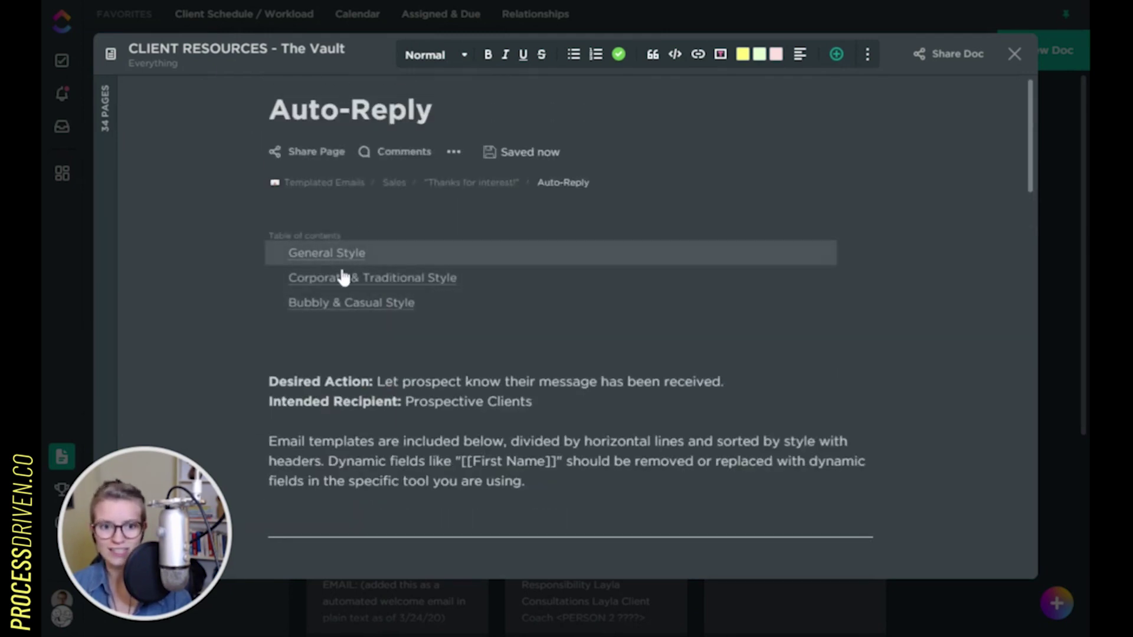
{"action": "left_click", "coordinate": [361, 305]}
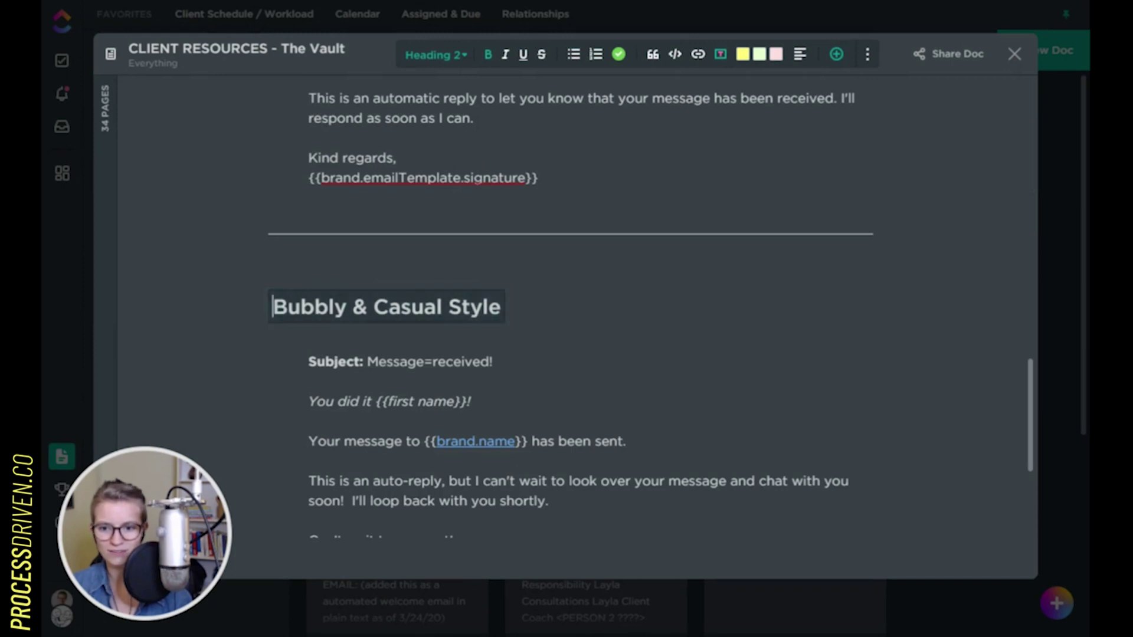
{"action": "left_click_drag", "start_coordinate": [1031, 448], "coordinate": [910, 199]}
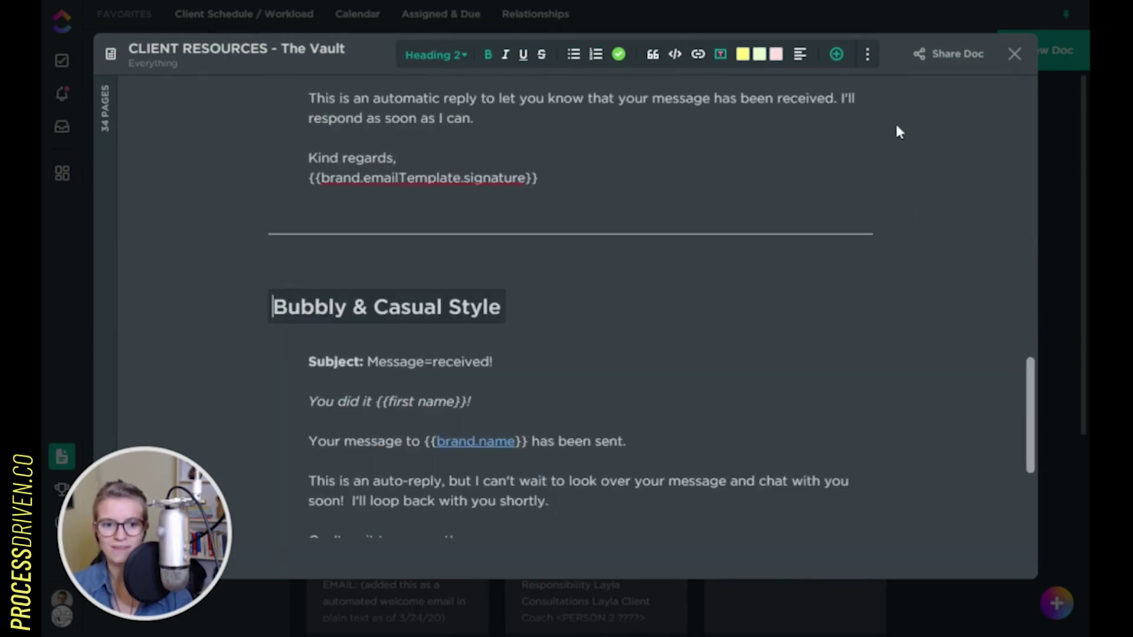
{"action": "left_click_drag", "start_coordinate": [896, 126], "coordinate": [1008, 84]}
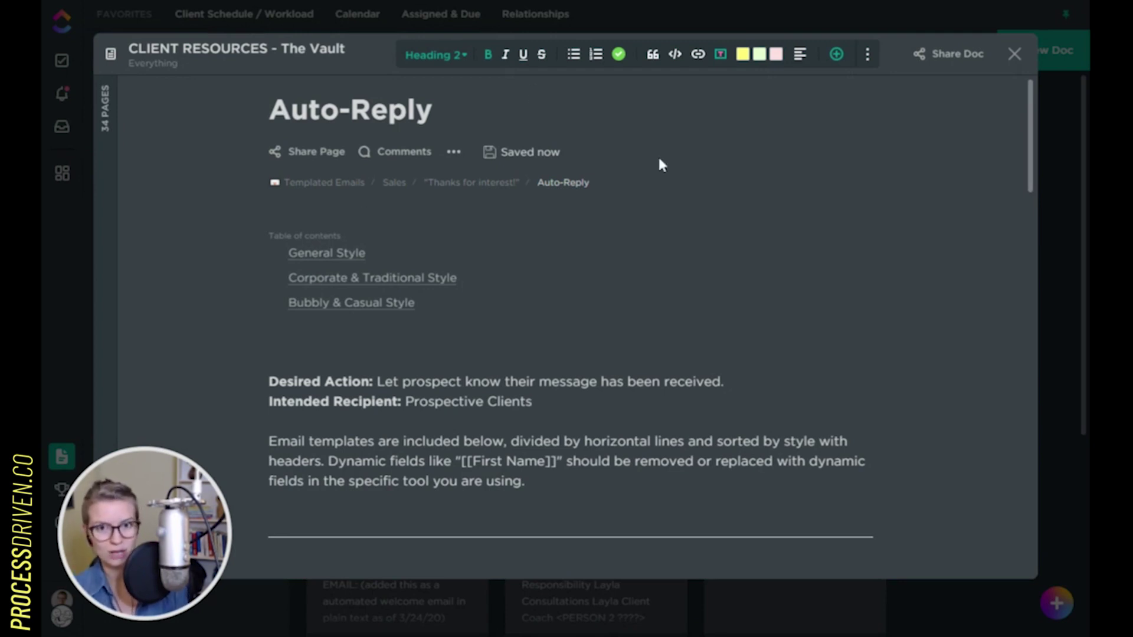
{"action": "scroll", "coordinate": [659, 159], "scroll_direction": "down", "scroll_amount": 20}
{"action": "scroll", "coordinate": [659, 160], "scroll_direction": "up", "scroll_amount": 20}
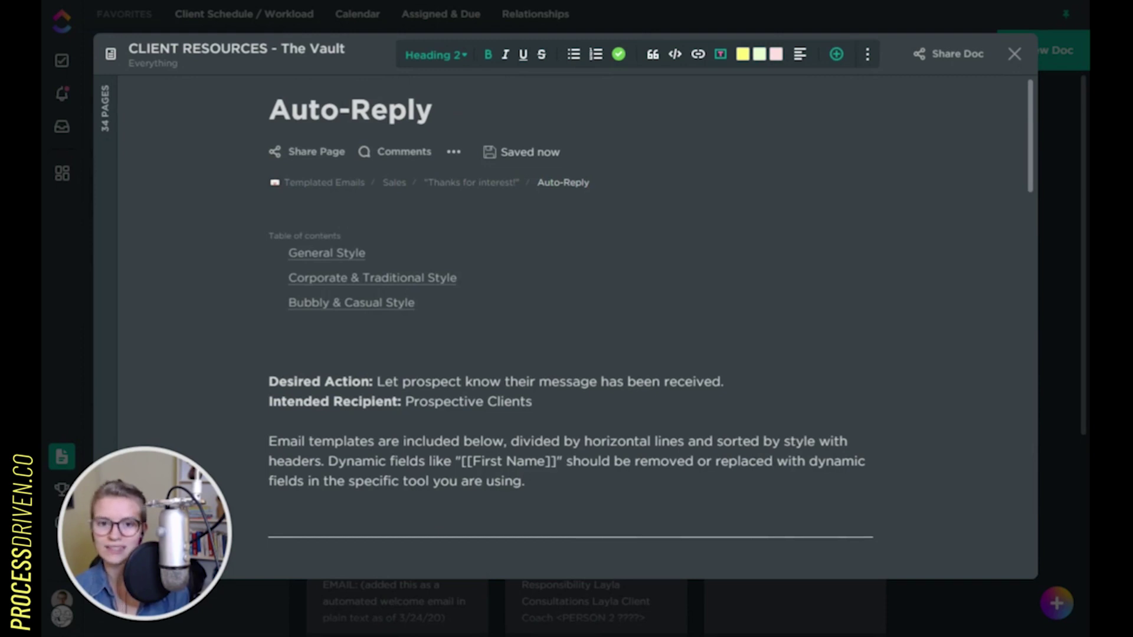
Add a long run of blank lines below the signature of the Bubbly & Casual Style email.
{"action": "scroll", "coordinate": [565, 326], "scroll_direction": "down", "scroll_amount": 20}
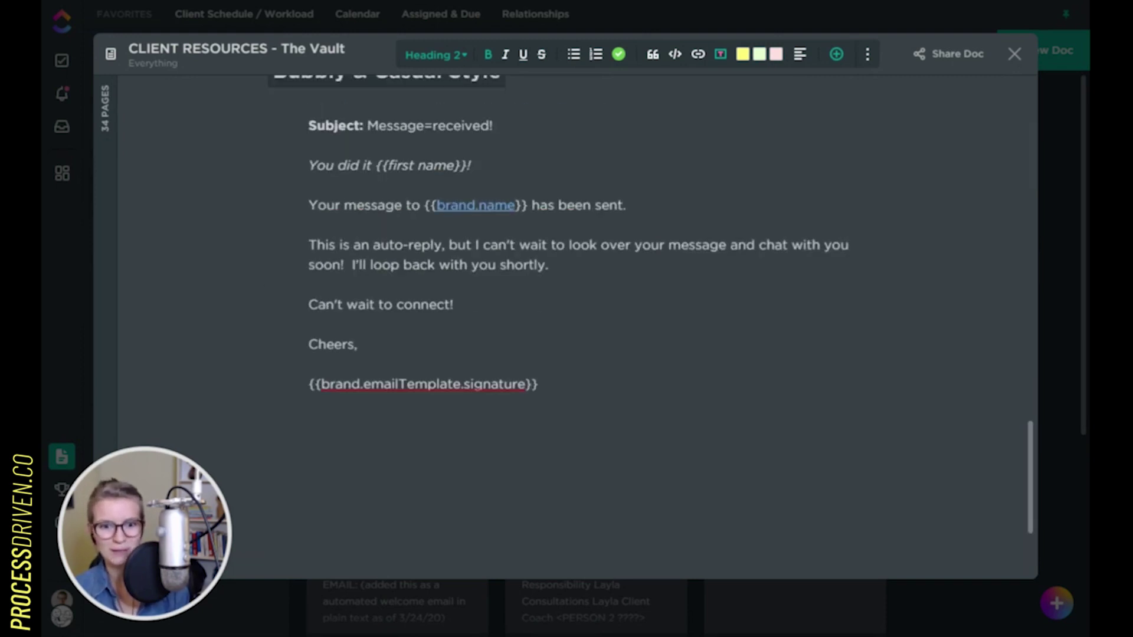
{"action": "key", "text": "Return"}
{"action": "key", "text": "Return"}
{"action": "key", "text": "Return"}
{"action": "key", "text": "Return"}
{"action": "key", "text": "Return"}
{"action": "key", "text": "Return"}
{"action": "key", "text": "Return"}
{"action": "key", "text": "Return"}
{"action": "key", "text": "Return"}
{"action": "key", "text": "Return"}
{"action": "key", "text": "Return"}
{"action": "key", "text": "Return"}
{"action": "key", "text": "Return"}
{"action": "key", "text": "Return"}
{"action": "key", "text": "Return"}
{"action": "key", "text": "Return"}
{"action": "key", "text": "Return"}
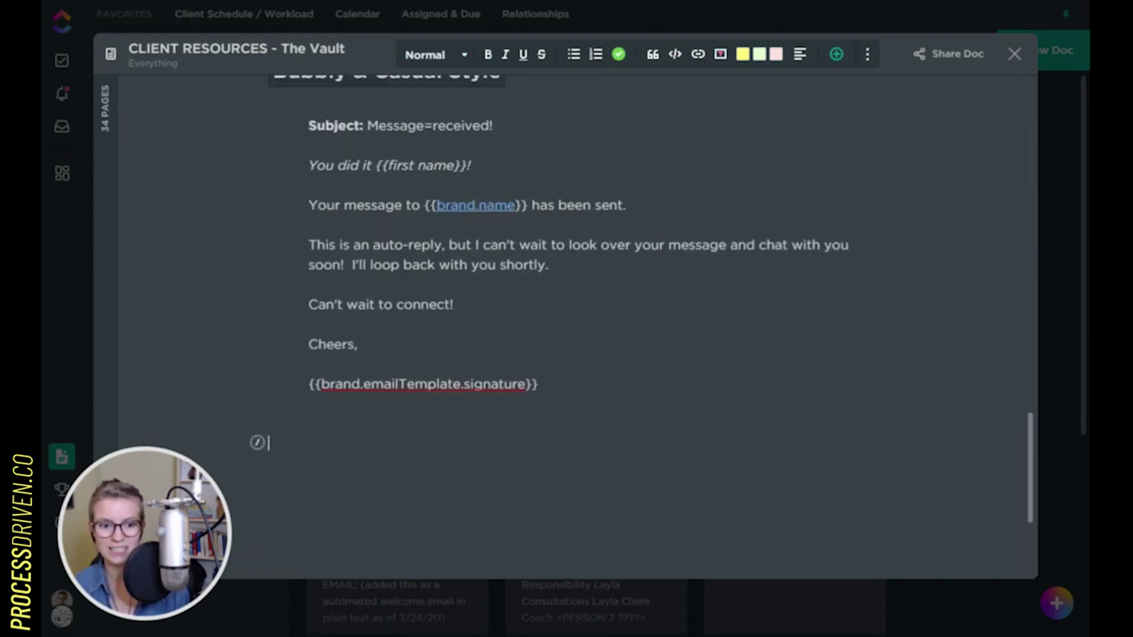
{"action": "key", "text": "Return"}
{"action": "key", "text": "Return"}
{"action": "key", "text": "Return"}
{"action": "key", "text": "Return"}
{"action": "key", "text": "Return"}
{"action": "key", "text": "Return"}
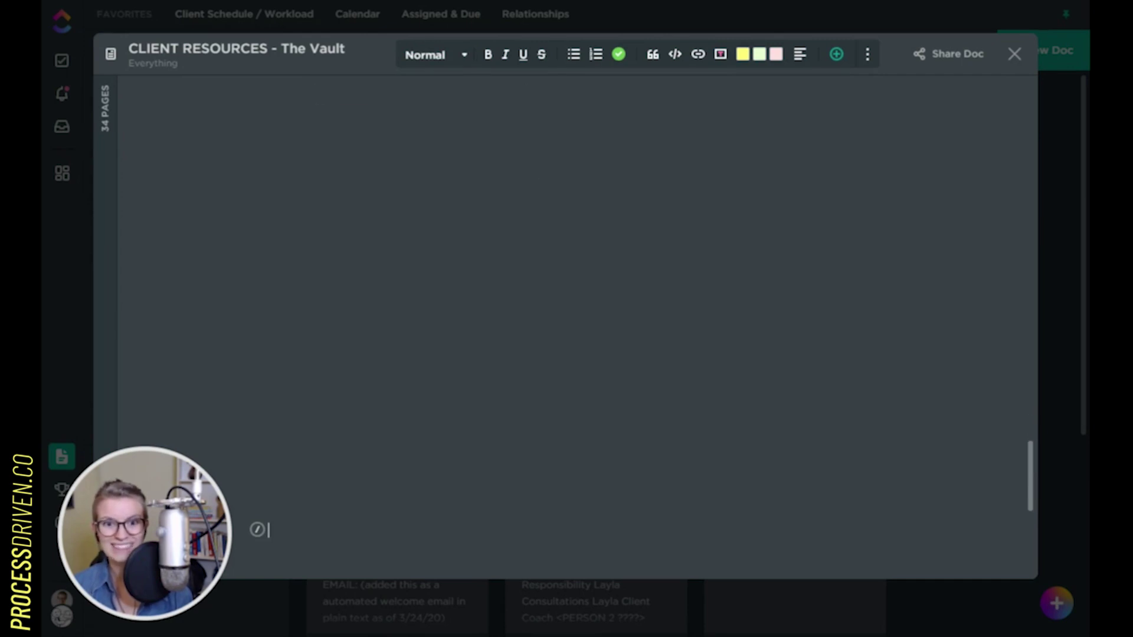
{"action": "scroll", "coordinate": [593, 556], "scroll_direction": "down", "scroll_amount": 1}
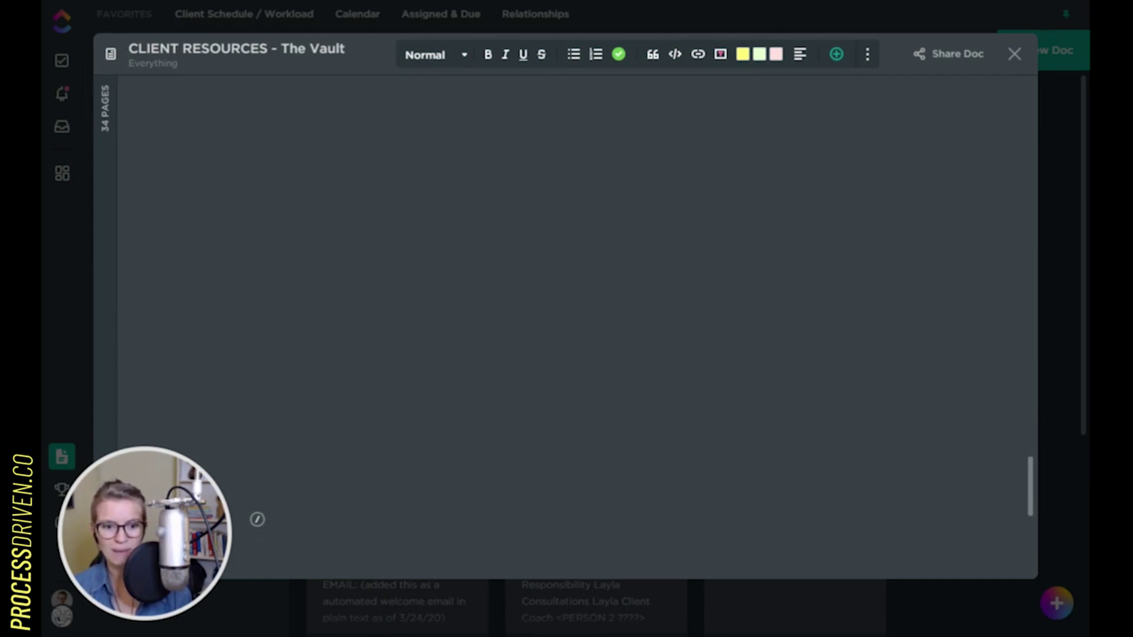
Delete the extra blank lines below the signature of the Bubbly & Casual Style email.
{"action": "scroll", "coordinate": [593, 556], "scroll_direction": "up", "scroll_amount": 10}
{"action": "left_click", "coordinate": [269, 497]}
{"action": "key", "text": "ctrl+a"}
{"action": "scroll", "coordinate": [564, 326], "scroll_direction": "up", "scroll_amount": 20}
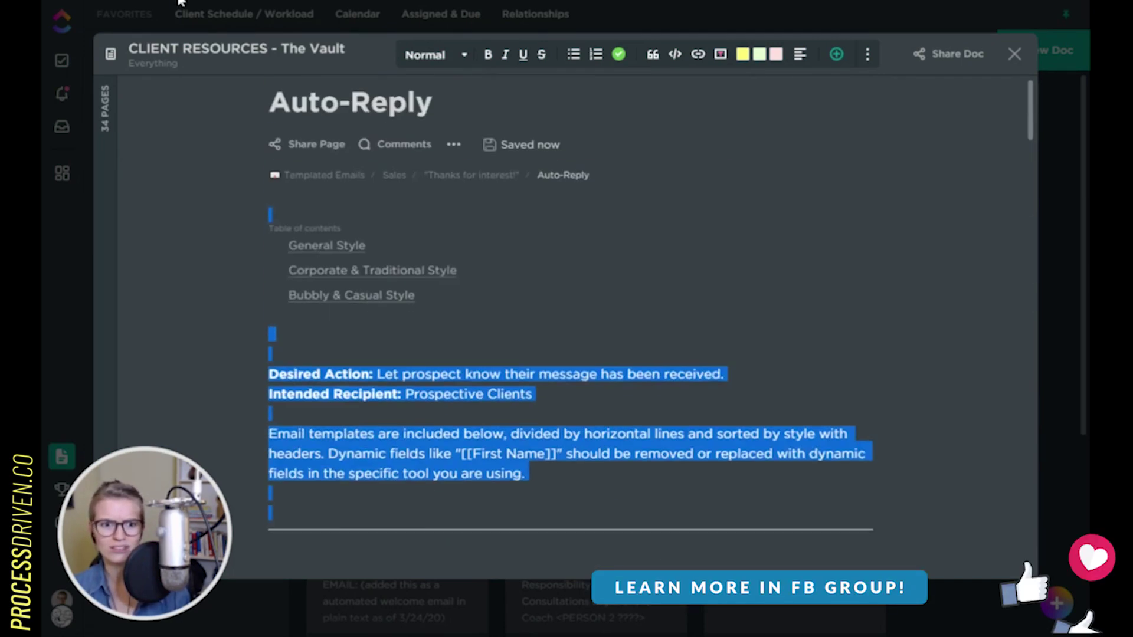
{"action": "scroll", "coordinate": [565, 327], "scroll_direction": "down", "scroll_amount": 20}
{"action": "key", "text": "BackSpace"}
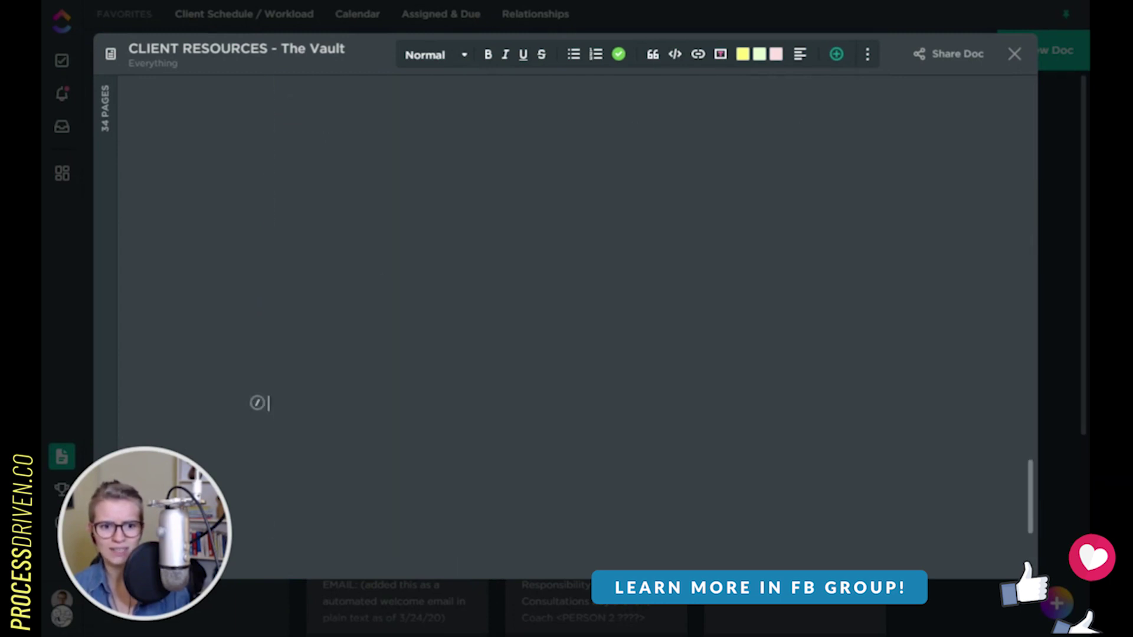
{"action": "left_click_drag", "start_coordinate": [268, 403], "coordinate": [268, 105]}
{"action": "key", "text": "BackSpace"}
{"action": "scroll", "coordinate": [577, 326], "scroll_direction": "up", "scroll_amount": 8}
{"action": "scroll", "coordinate": [576, 326], "scroll_direction": "down", "scroll_amount": 7}
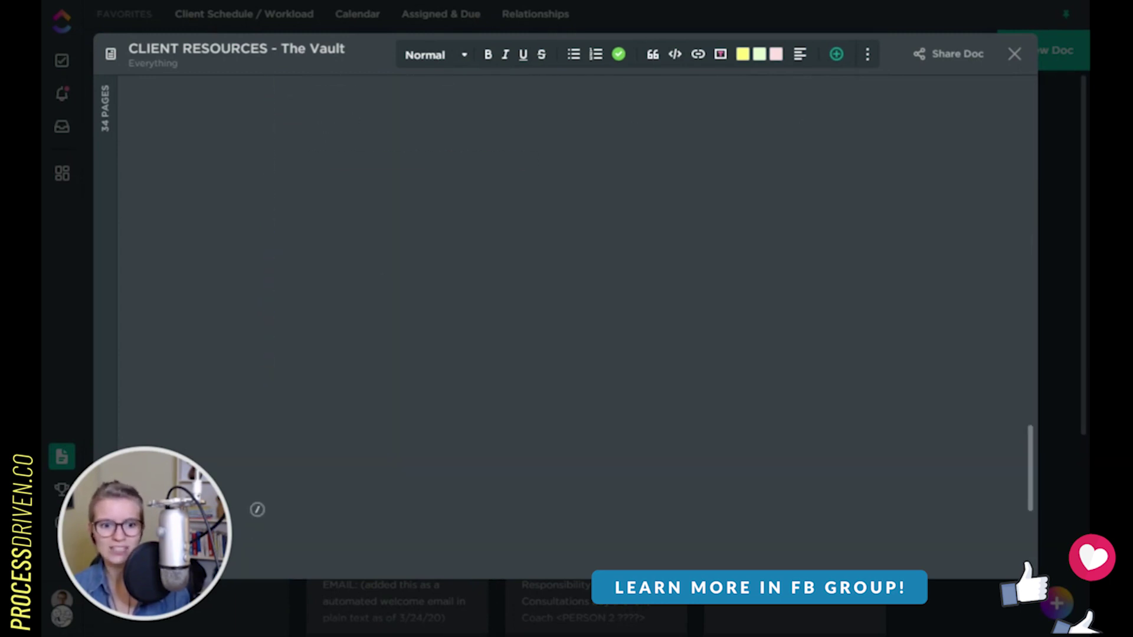
{"action": "scroll", "coordinate": [566, 325], "scroll_direction": "up", "scroll_amount": 15}
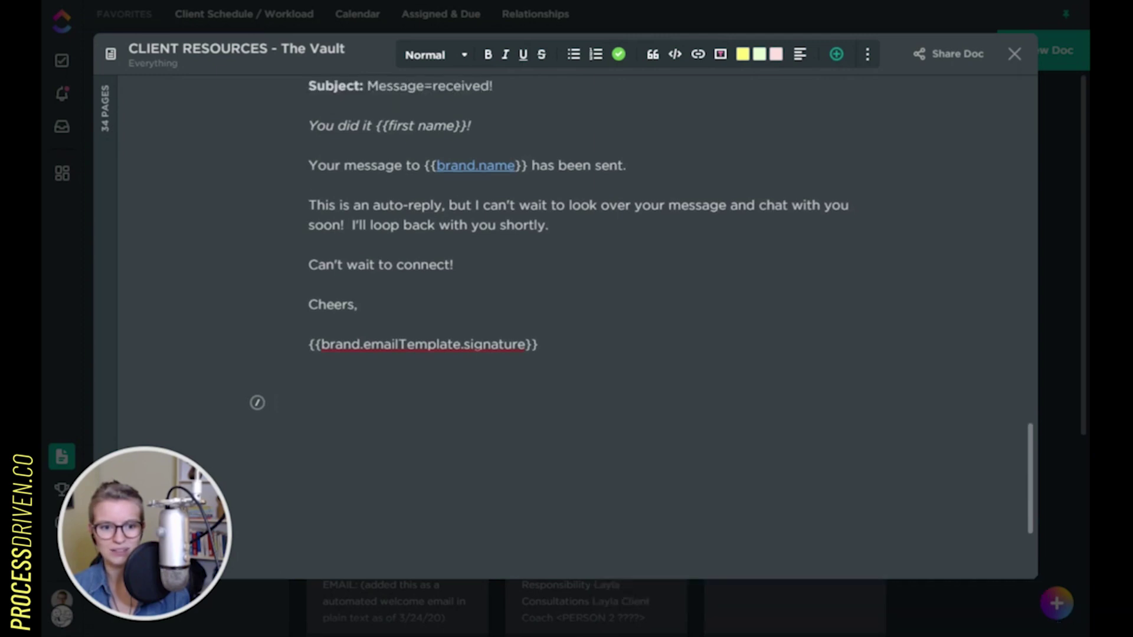
{"action": "scroll", "coordinate": [566, 324], "scroll_direction": "up", "scroll_amount": 4}
{"action": "scroll", "coordinate": [811, 263], "scroll_direction": "down", "scroll_amount": 20}
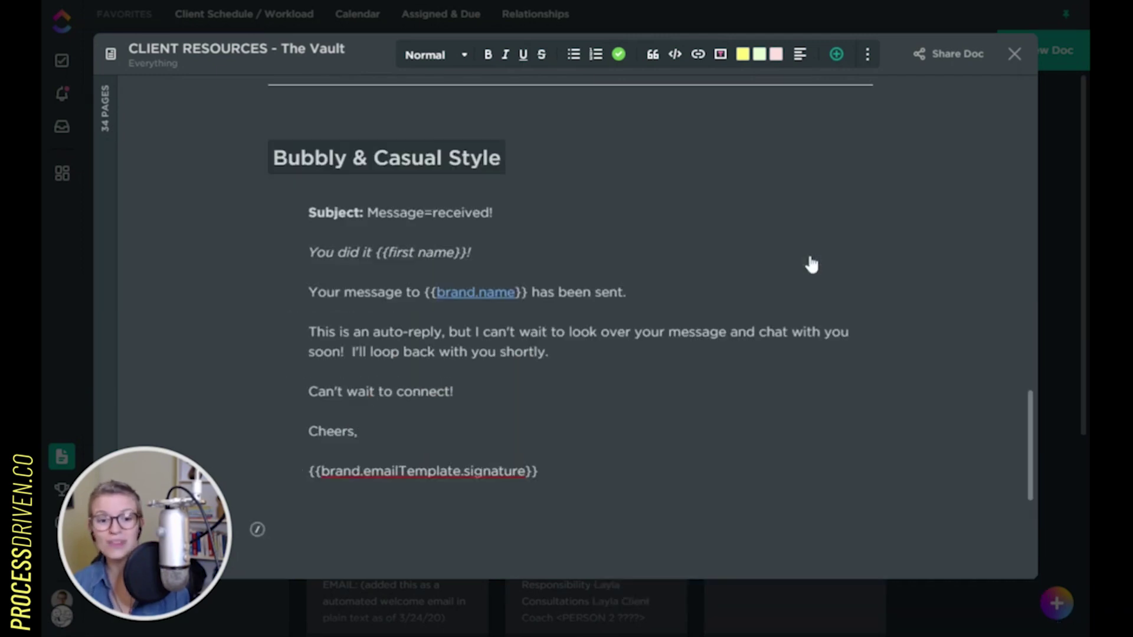
Return to the start of the page and view the available heading and text styles.
{"action": "key", "text": "ctrl+Home"}
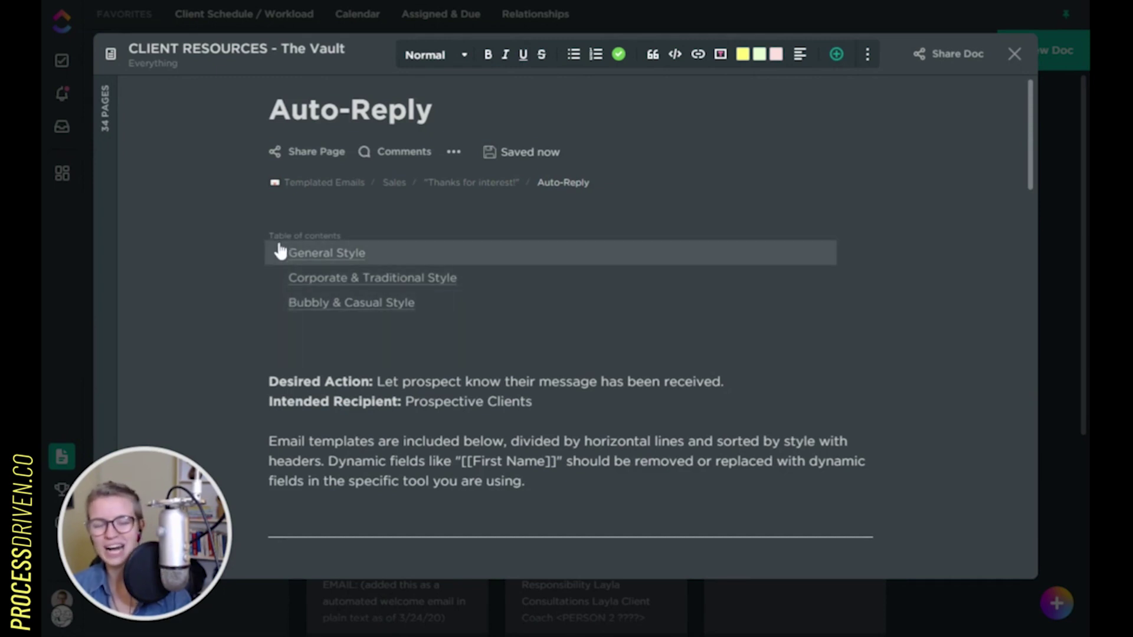
{"action": "left_click", "coordinate": [446, 56]}
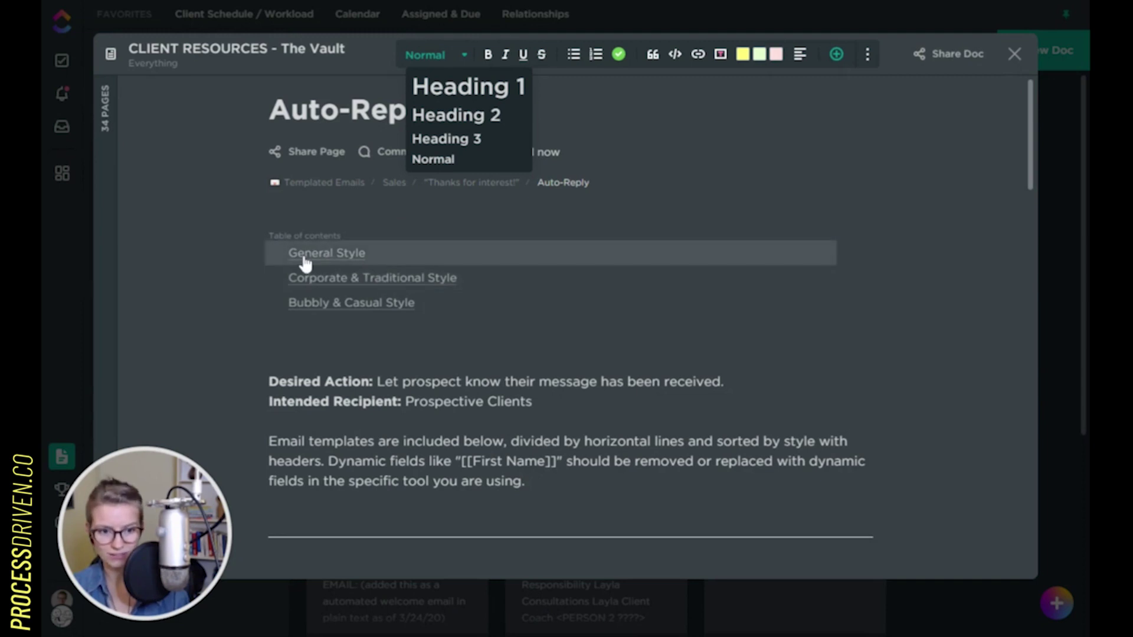
{"action": "key", "text": "Escape"}
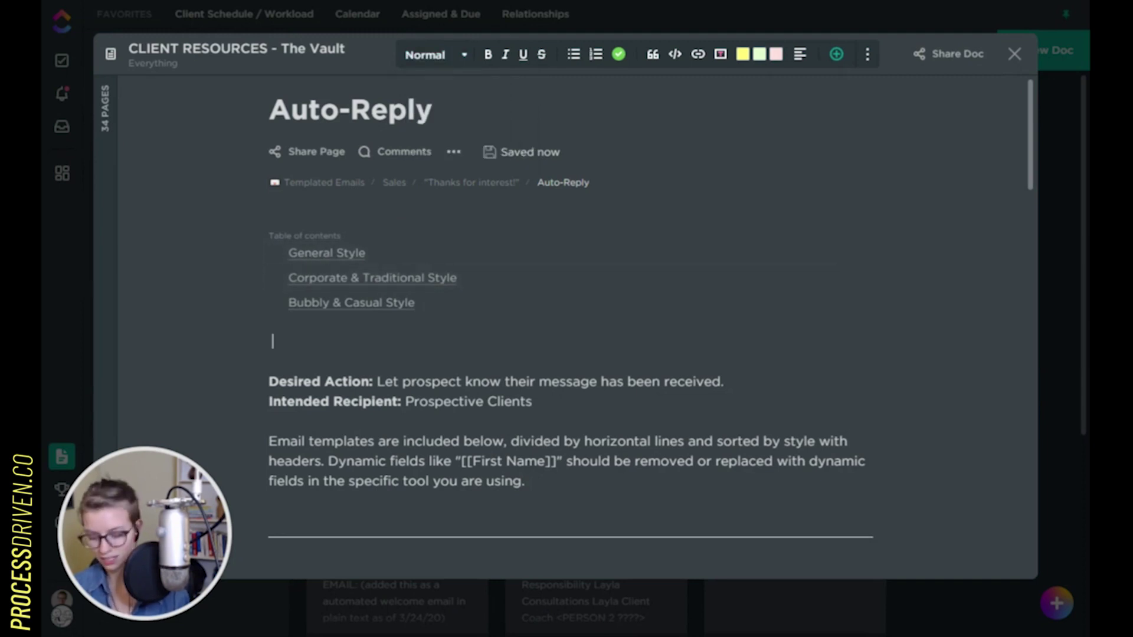
Insert a table of contents on a new line above the General Style heading, using a slash command.
{"action": "scroll", "coordinate": [570, 327], "scroll_direction": "down", "scroll_amount": 7}
{"action": "left_click", "coordinate": [270, 140]}
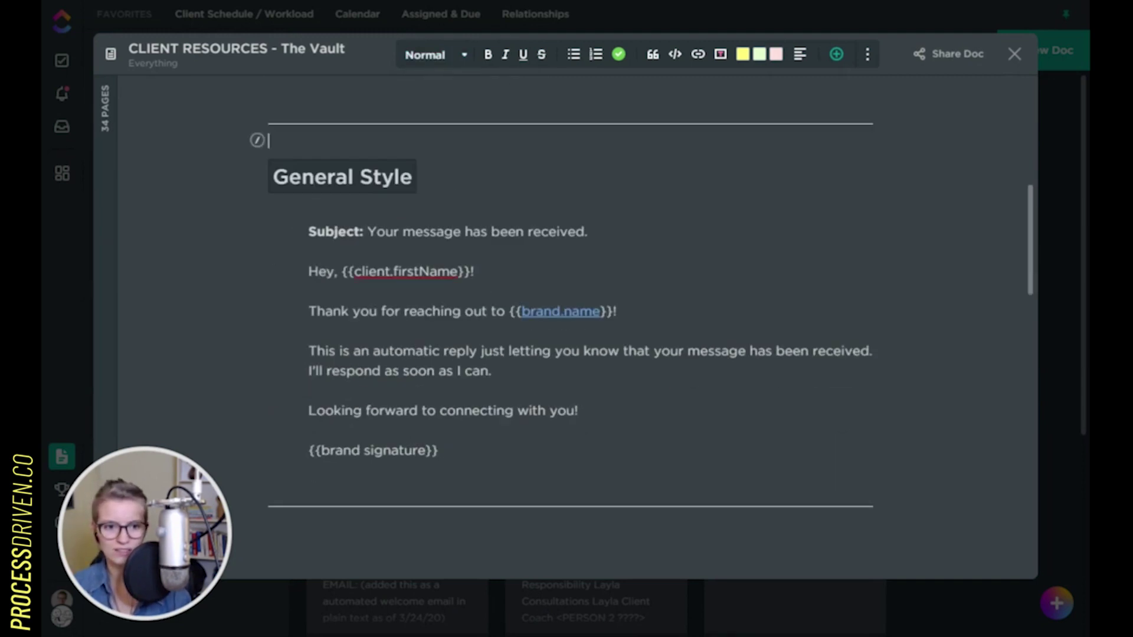
{"action": "key", "text": "Return"}
{"action": "type", "text": "/r"}
{"action": "key", "text": "BackSpace"}
{"action": "type", "text": "to"}
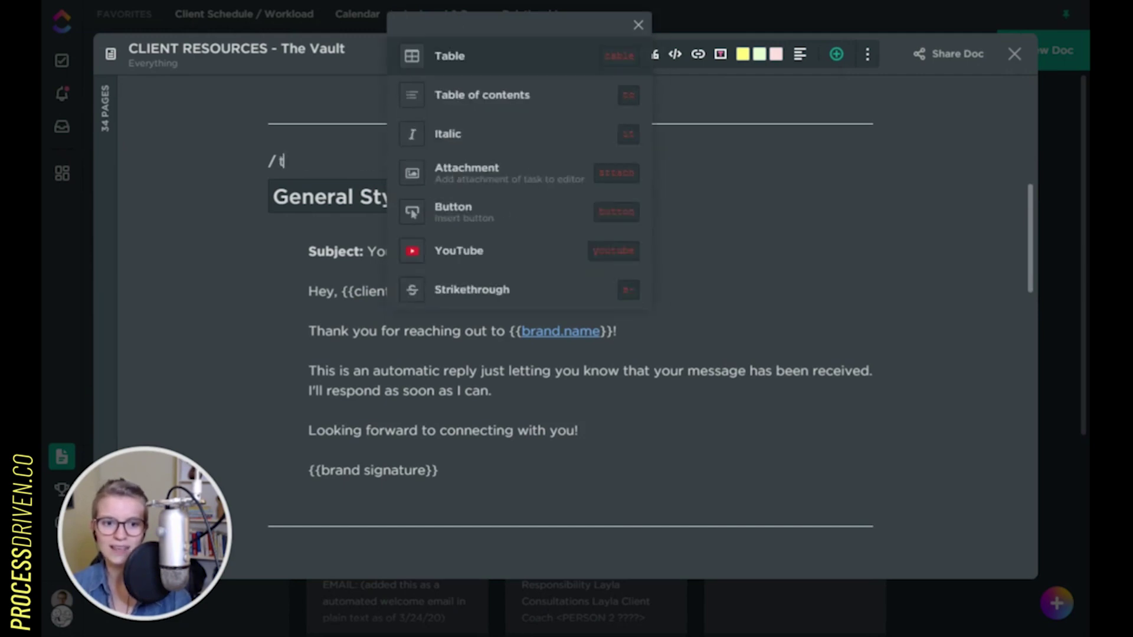
{"action": "key", "text": "Return"}
Insert another table of contents below the one above General Style from the slash command list, and delete both.
{"action": "left_click", "coordinate": [272, 260]}
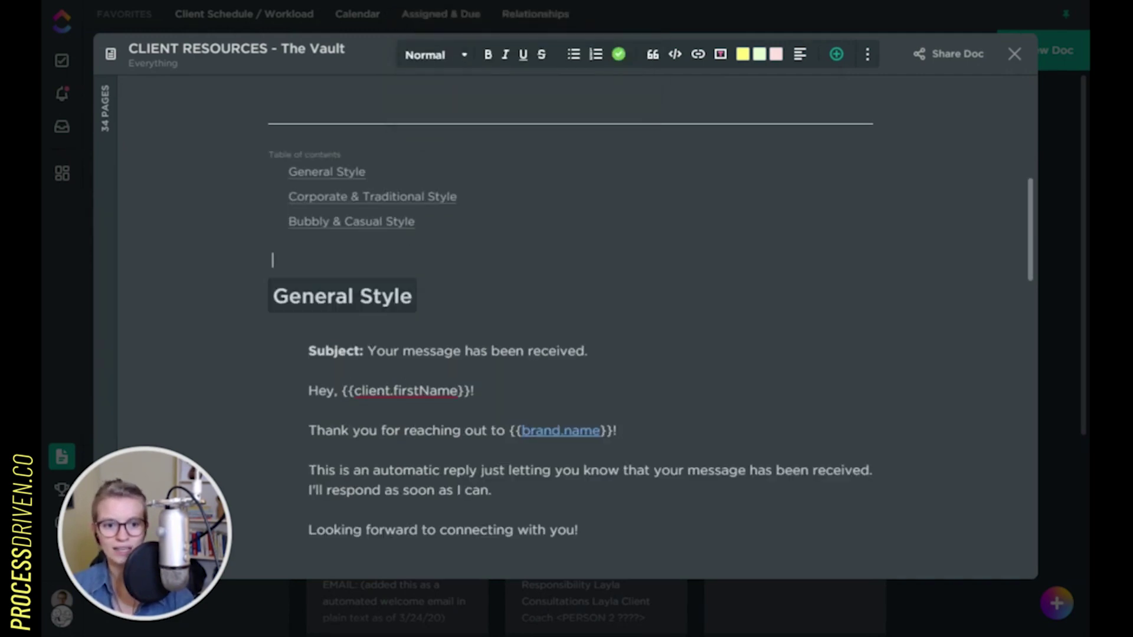
{"action": "key", "text": "Return"}
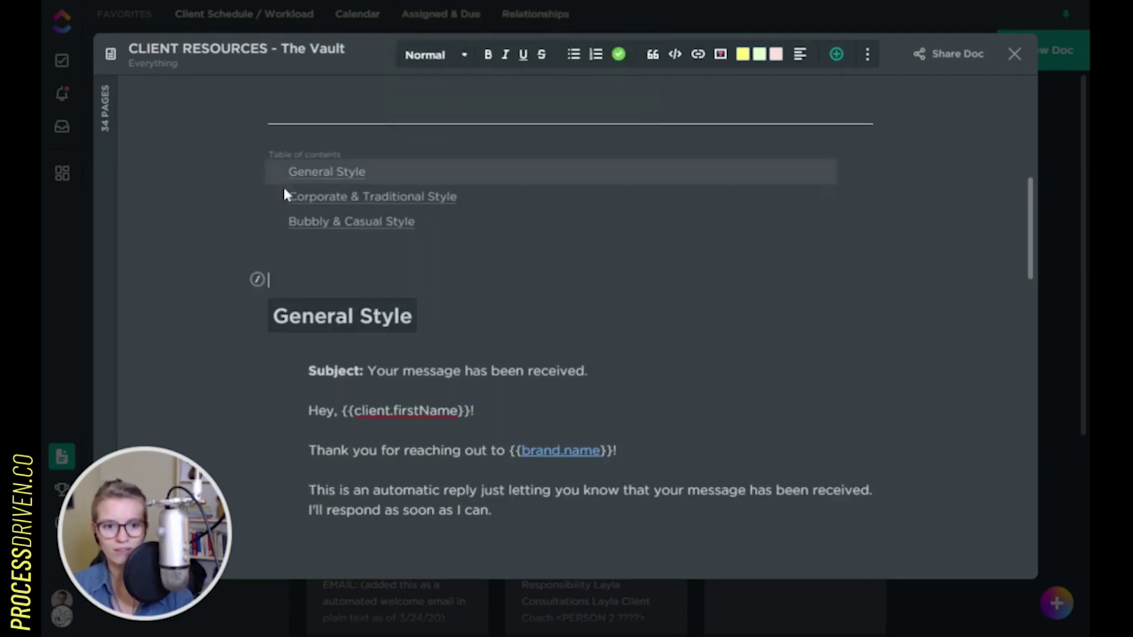
{"action": "left_click", "coordinate": [257, 281]}
{"action": "scroll", "coordinate": [561, 253], "scroll_direction": "down", "scroll_amount": 10}
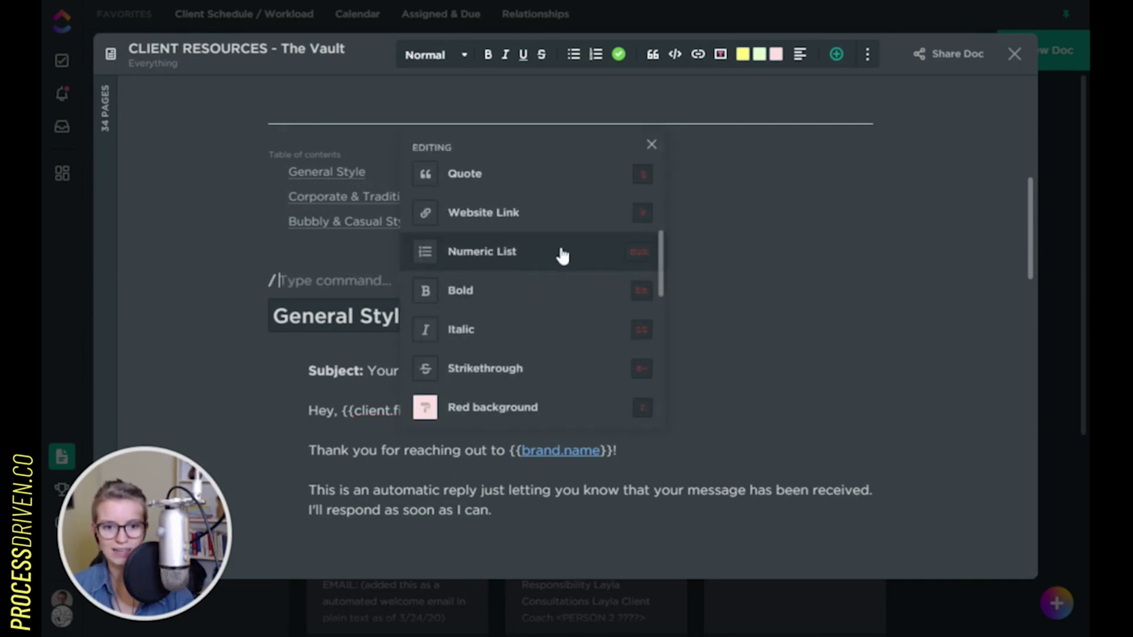
{"action": "left_click", "coordinate": [602, 411]}
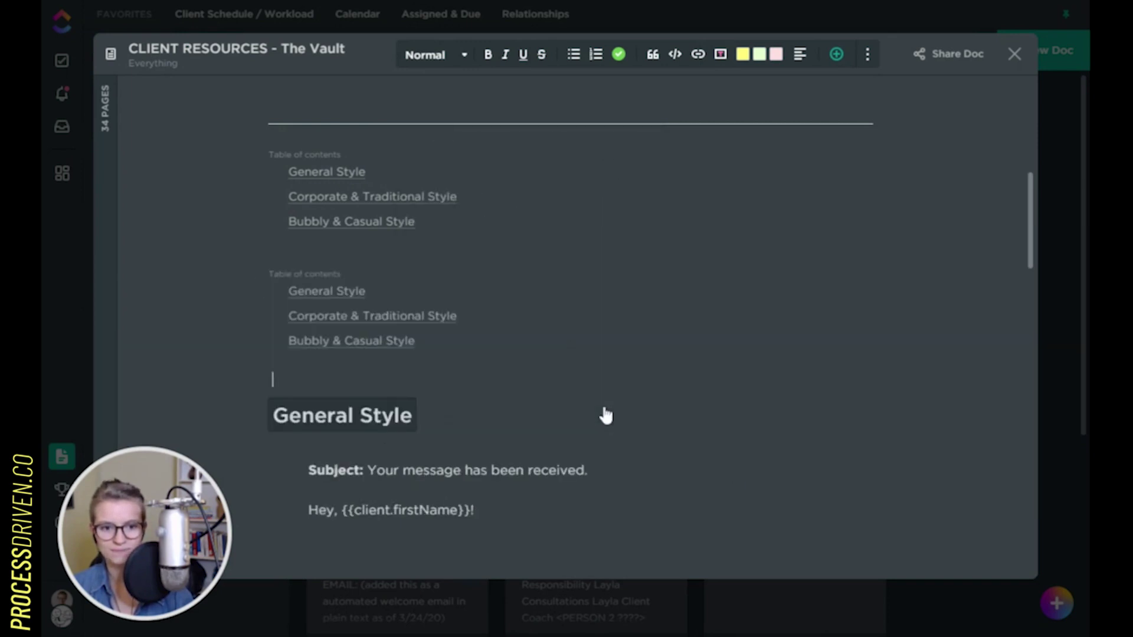
{"action": "left_click_drag", "start_coordinate": [273, 379], "coordinate": [270, 141]}
{"action": "key", "text": "BackSpace"}
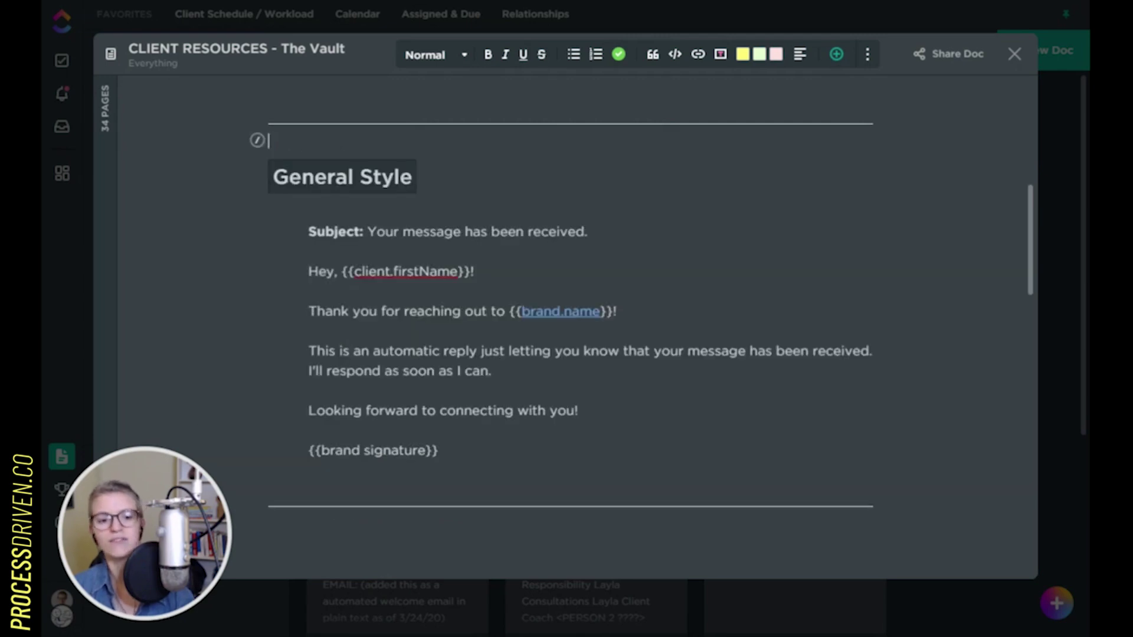
Select the table of contents at the start of the page, including the blank lines around it.
{"action": "scroll", "coordinate": [570, 327], "scroll_direction": "up", "scroll_amount": 7}
{"action": "left_click_drag", "start_coordinate": [271, 341], "coordinate": [125, 211]}
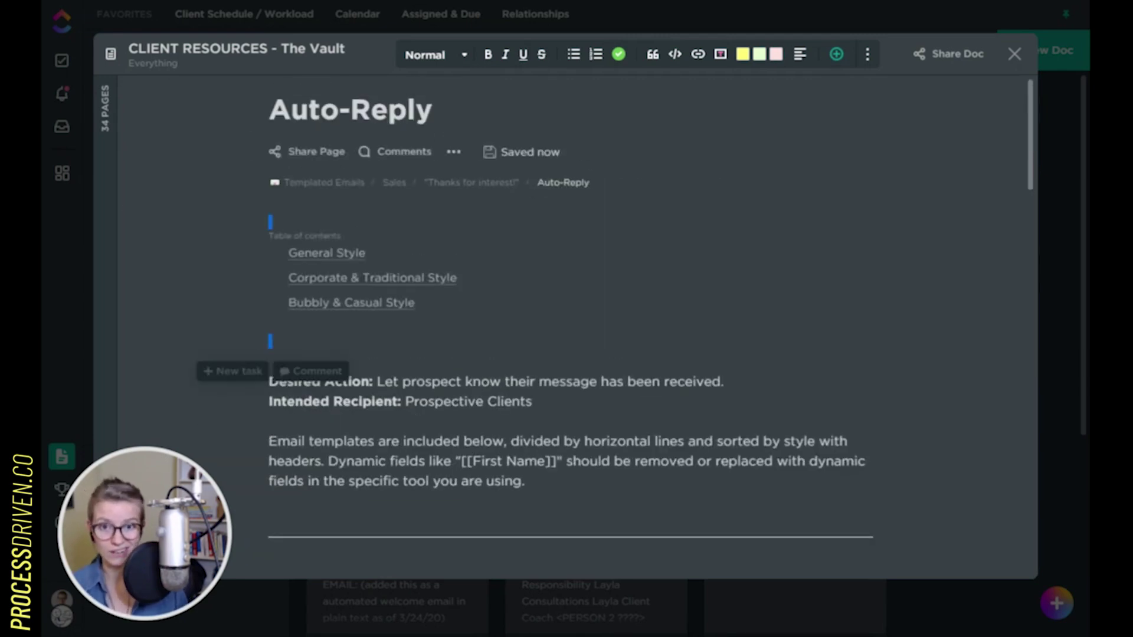